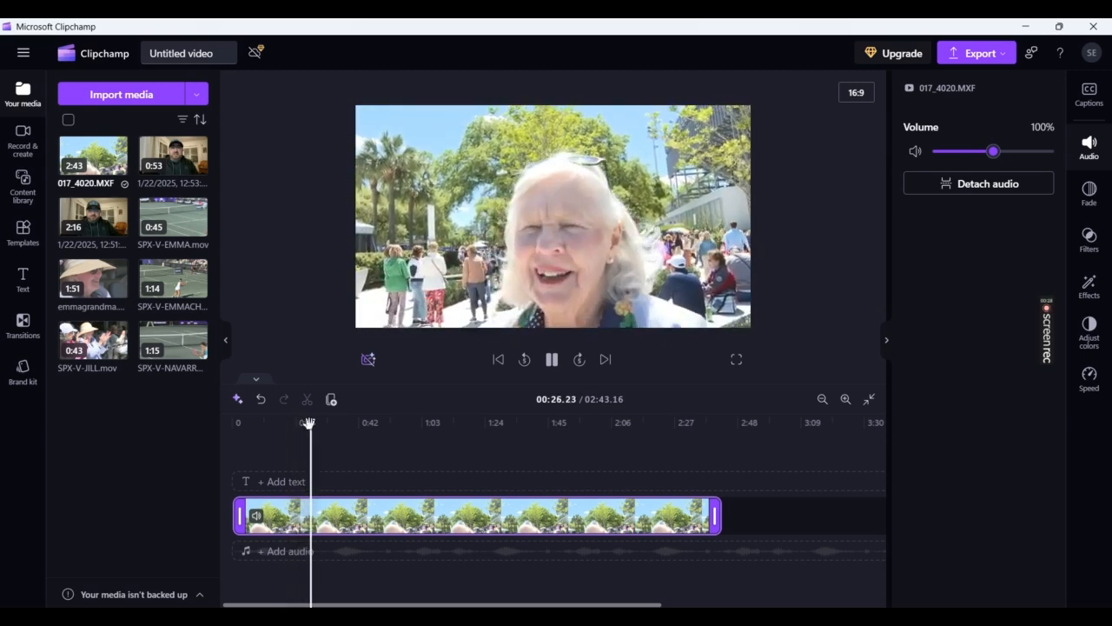
- Split the 017_4020.MXF clip at 00:27.44, delete the portion before the cut and close the gap at the start
key("space")
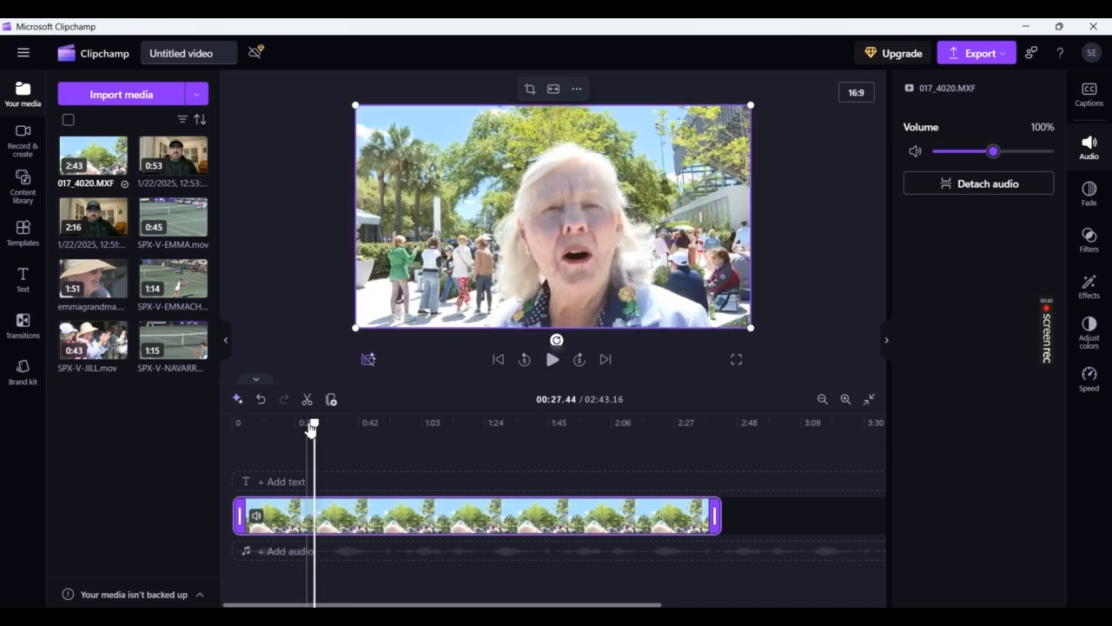
left_click(308, 399)
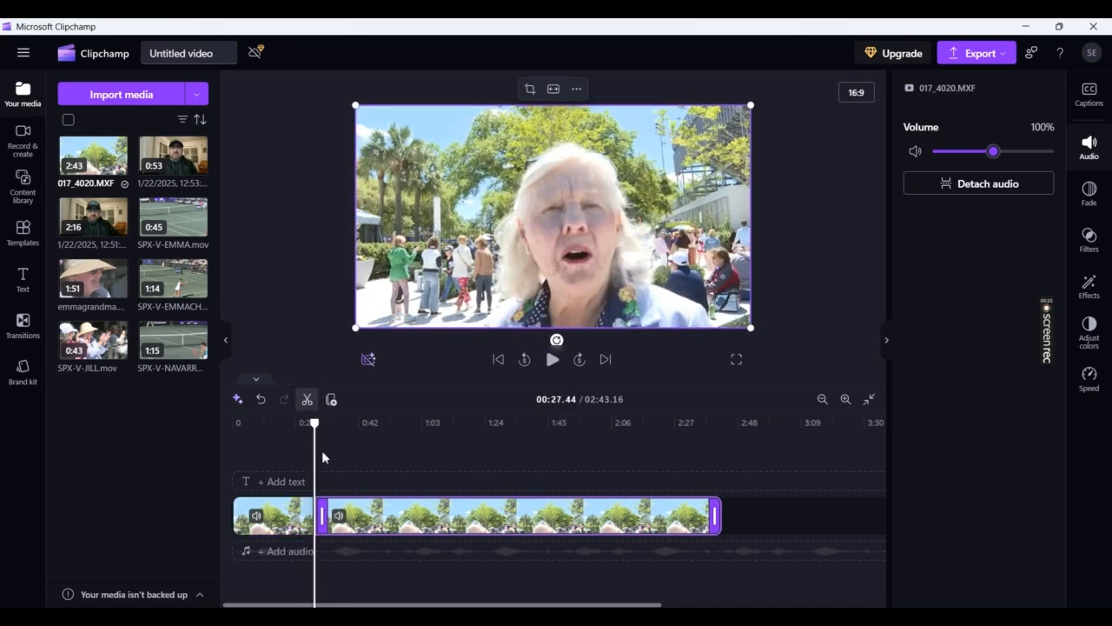
left_click(291, 521)
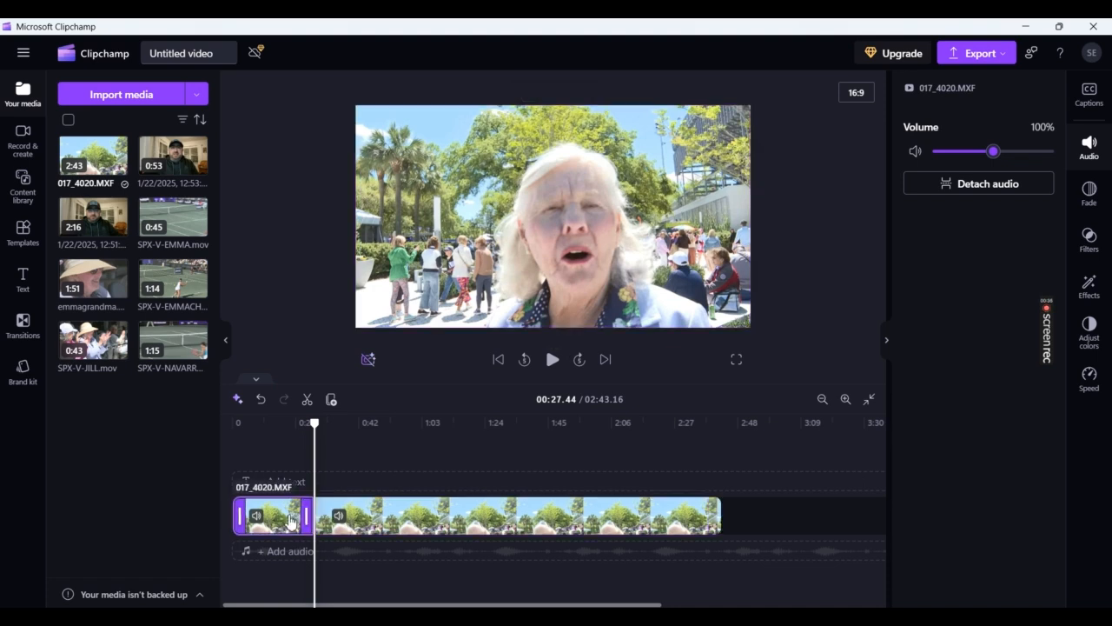
key("Delete")
left_click(288, 514)
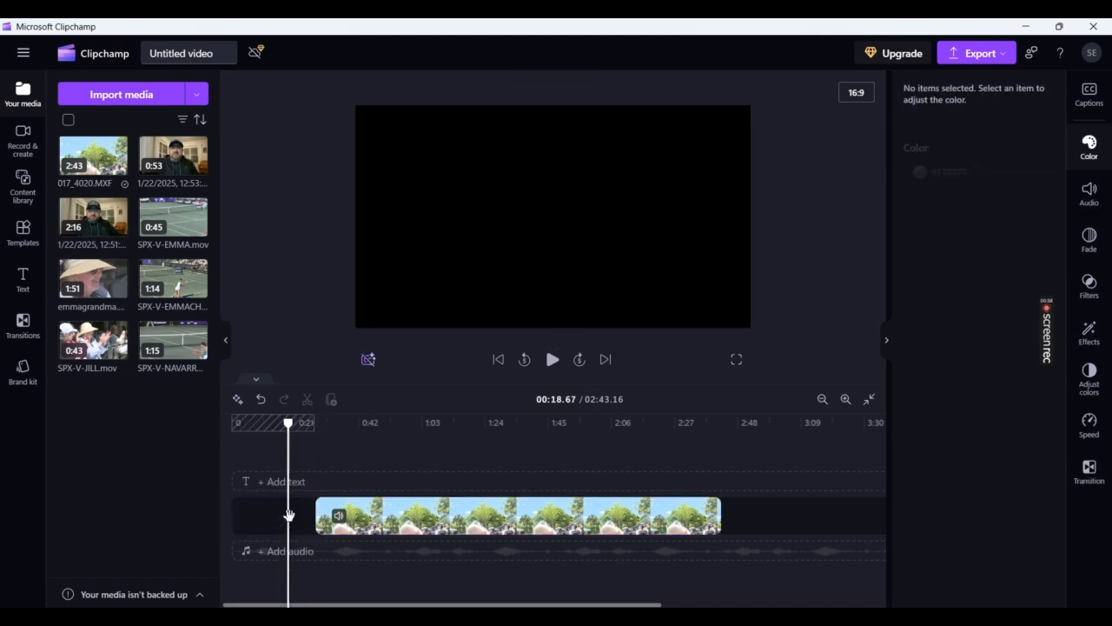
left_click(258, 423)
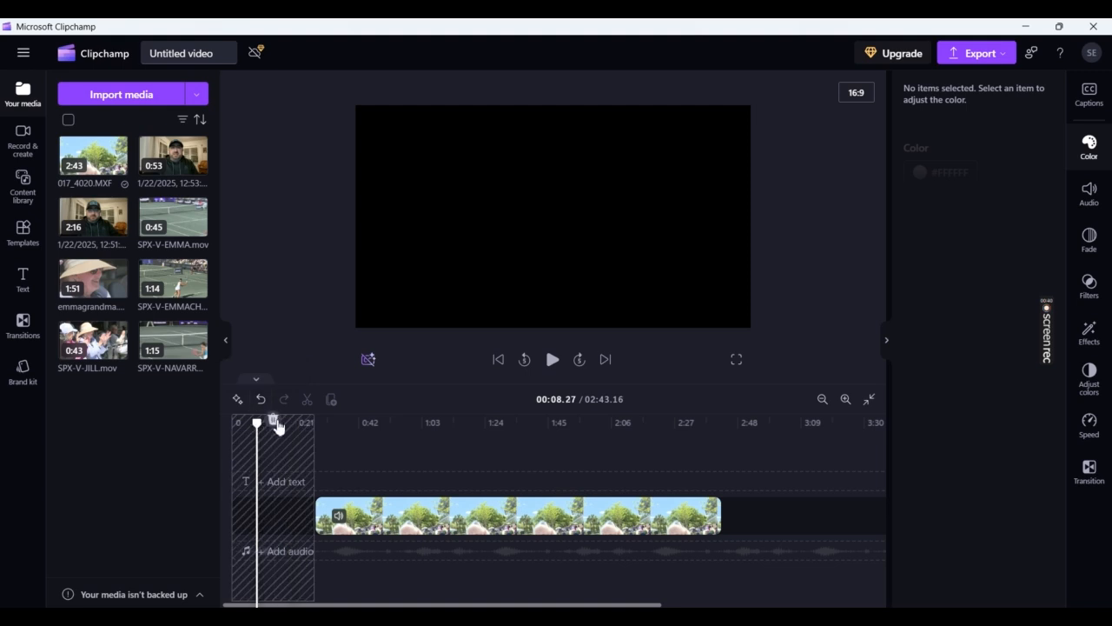
left_click(274, 423)
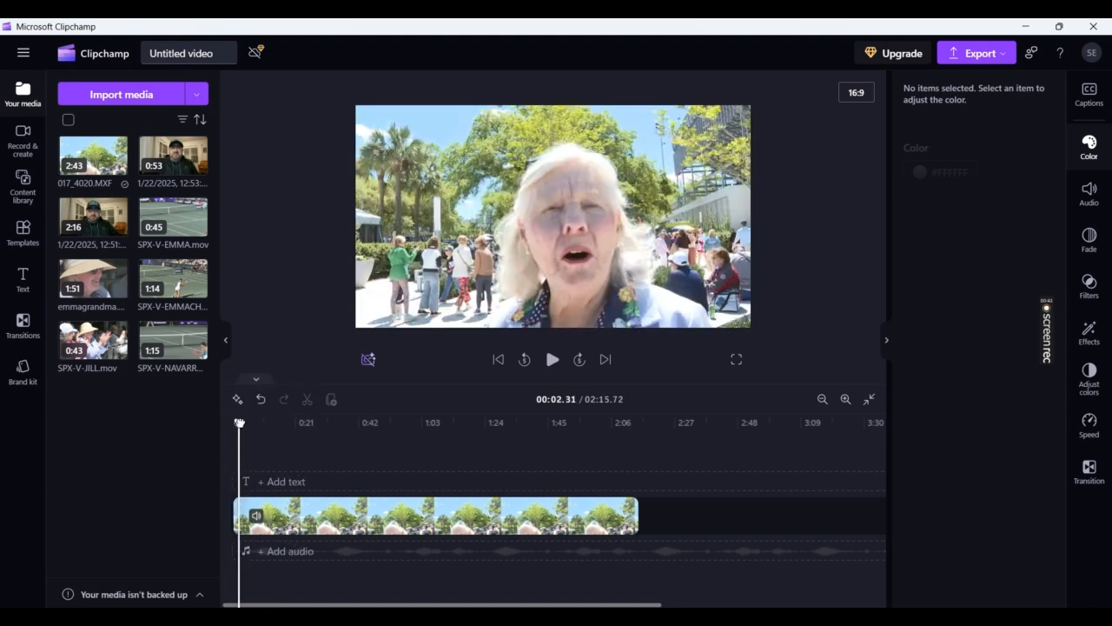
- Play the trimmed footage from its beginning and split the clip at 00:07.09
key("space")
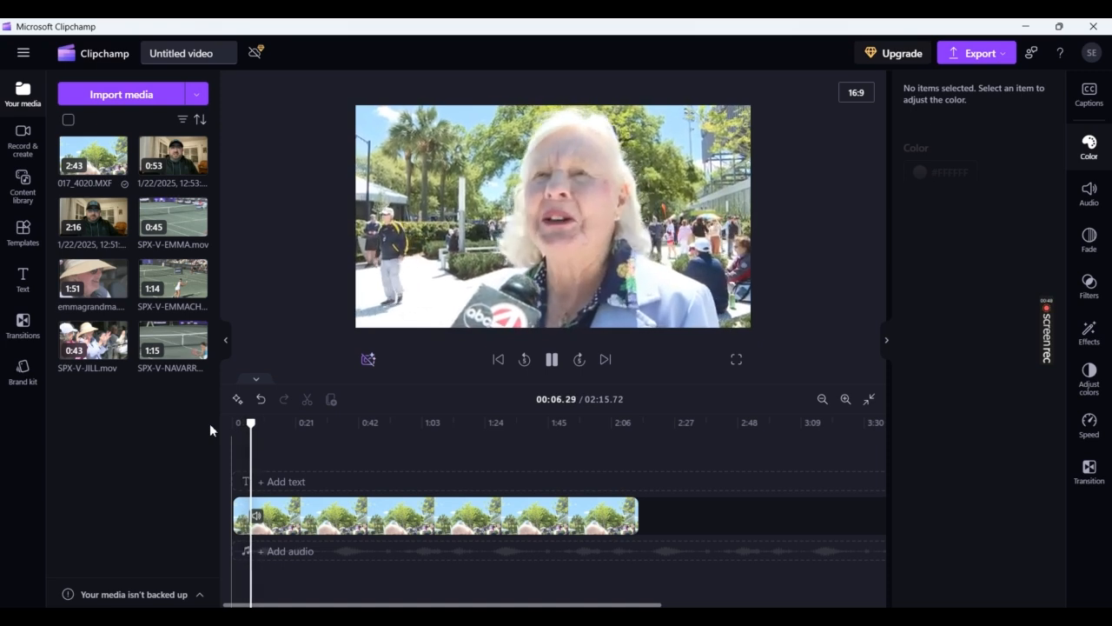
key("space")
key("space")
key("space")
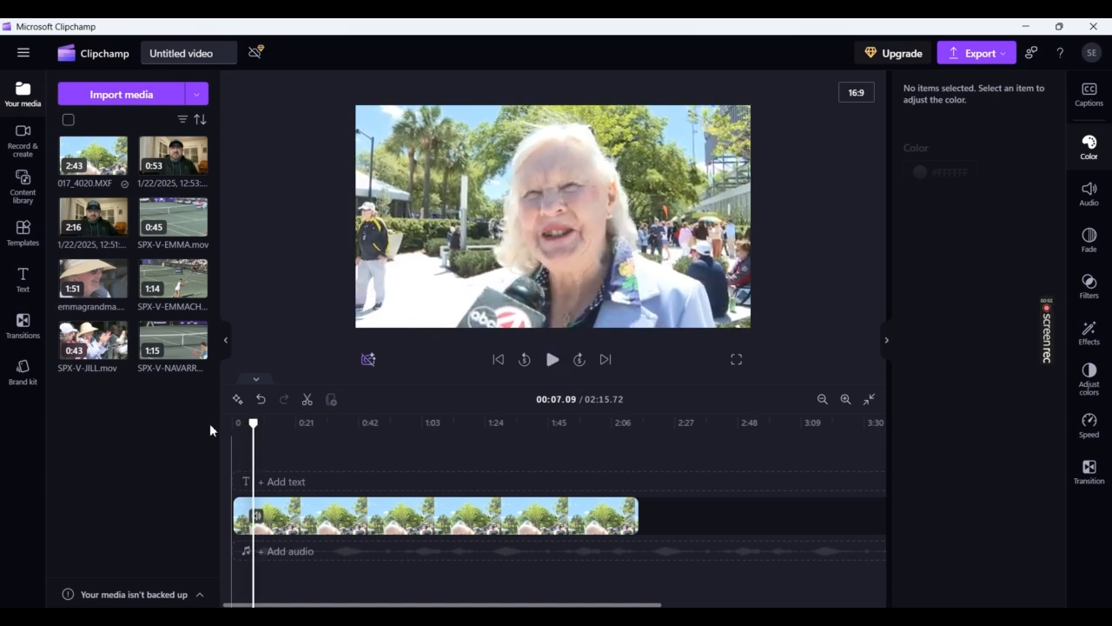
left_click(315, 405)
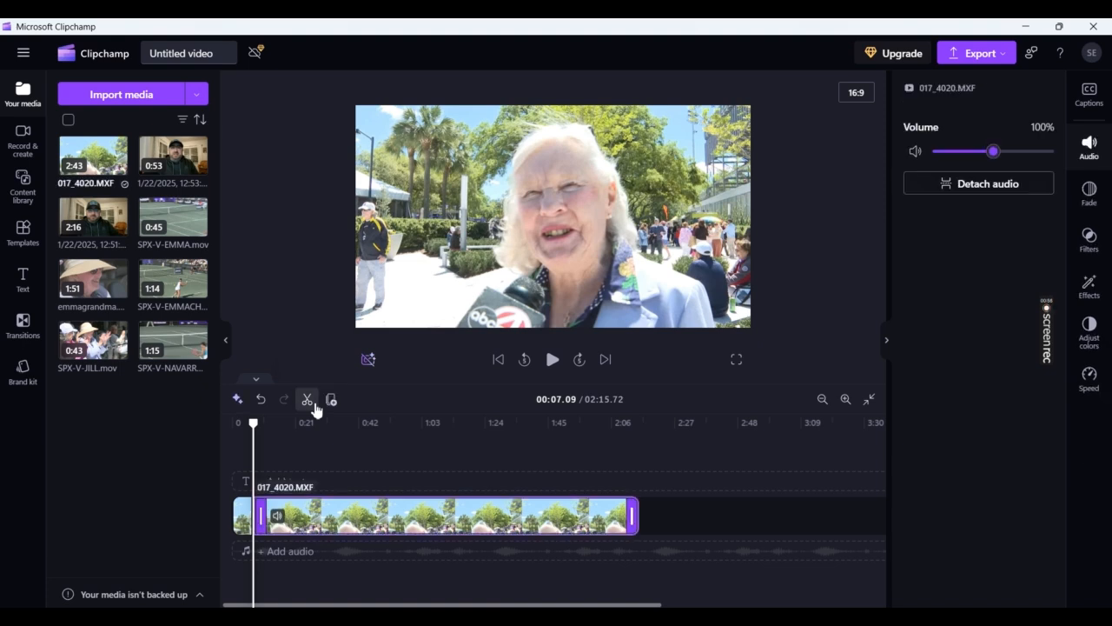
- Split the footage at 00:19.66, remove the section between 00:07.09 and that cut, and close the gap
key("space")
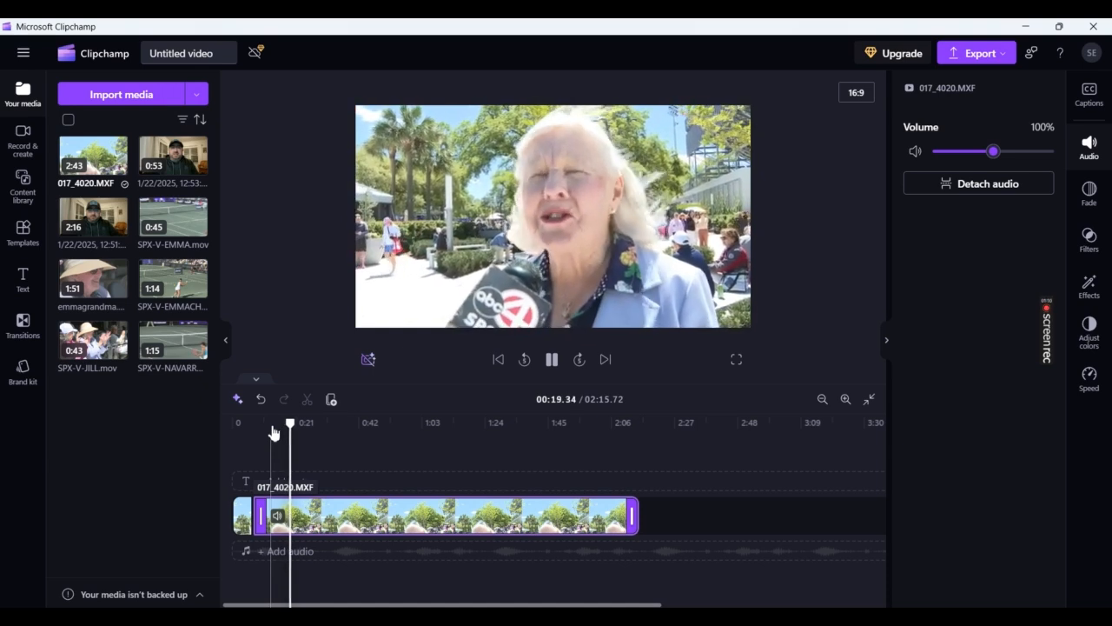
key("space")
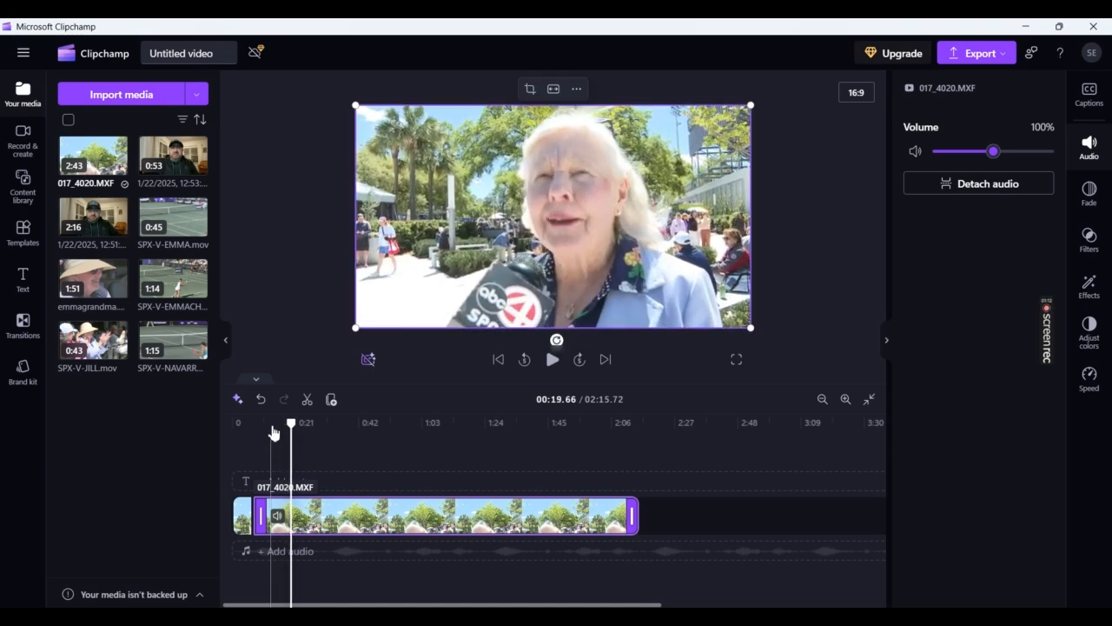
left_click(306, 398)
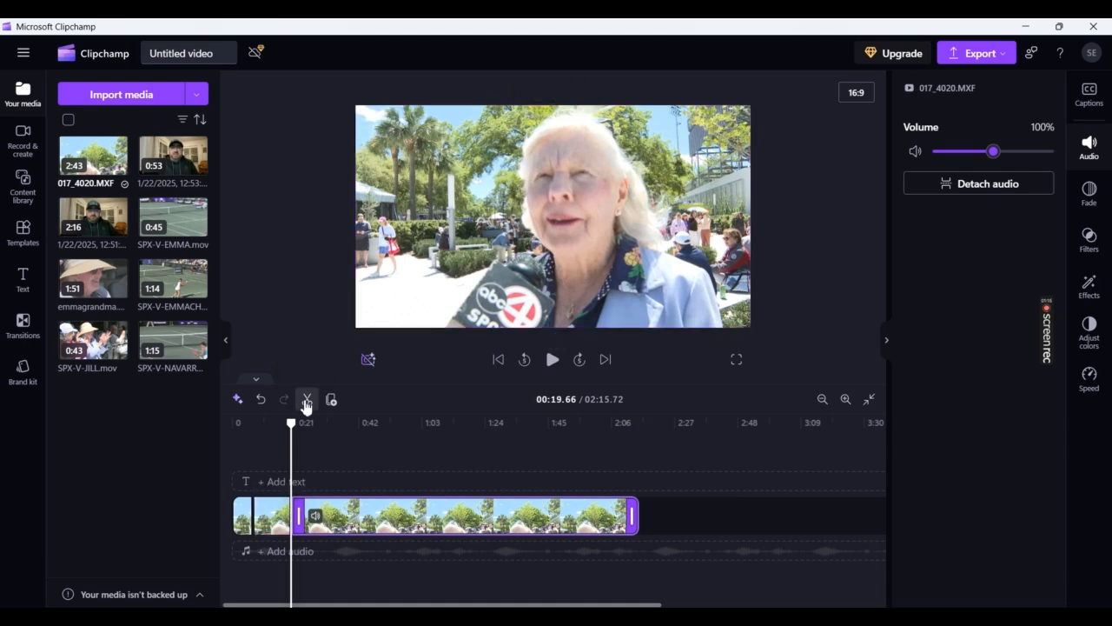
left_click(261, 514)
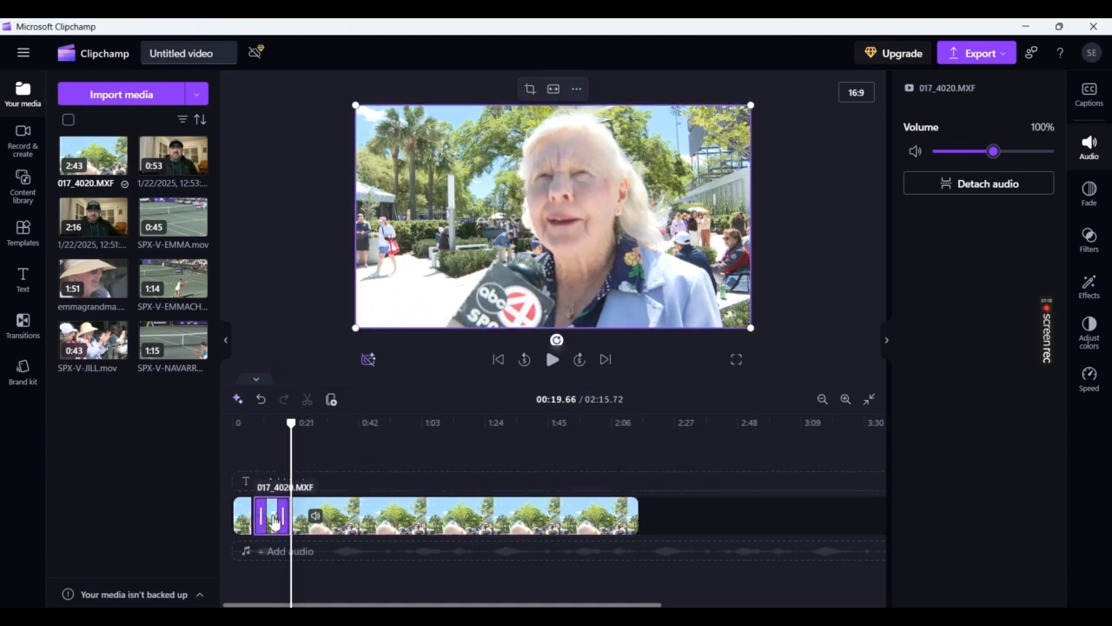
key("Delete")
left_click(272, 519)
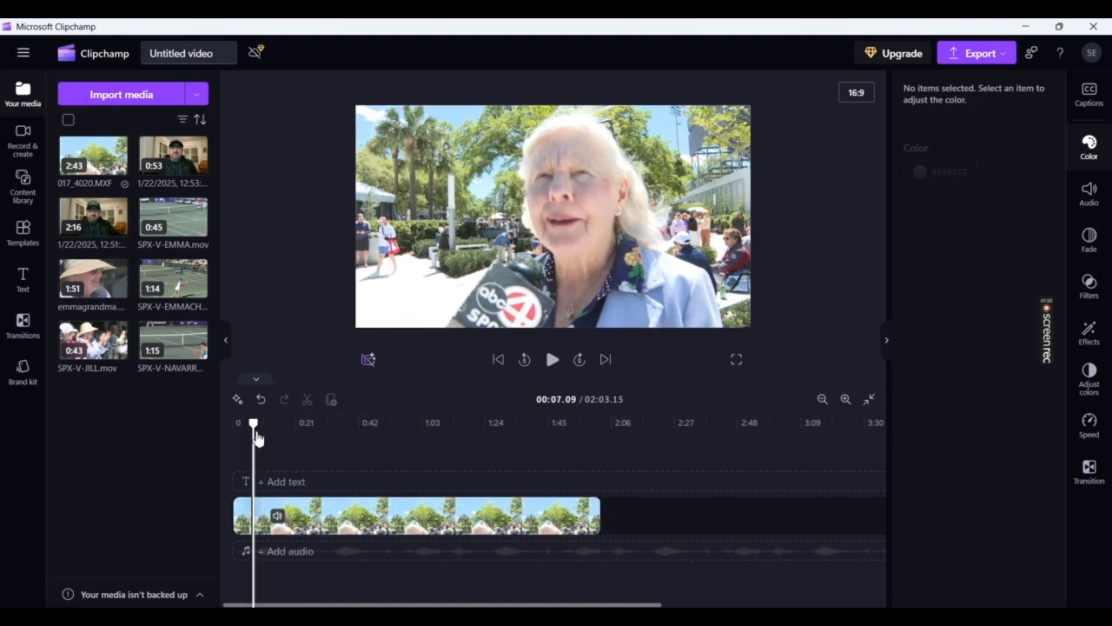
- Raise the volume of the short first clip to about 128% and of the second clip to 136%
left_click_drag(252, 425, 243, 424)
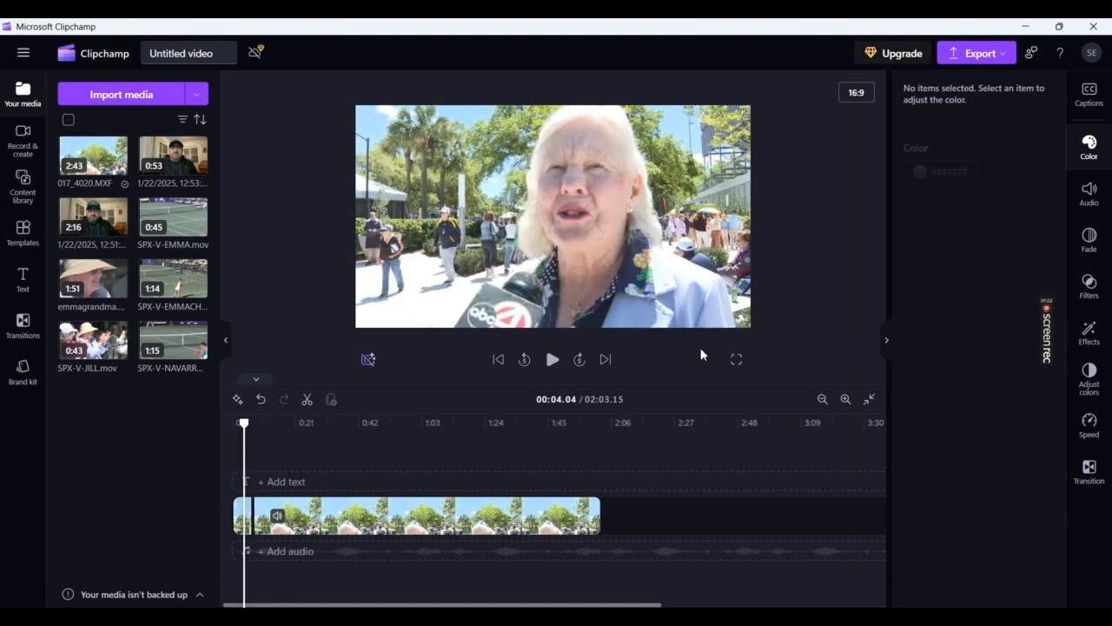
left_click(238, 514)
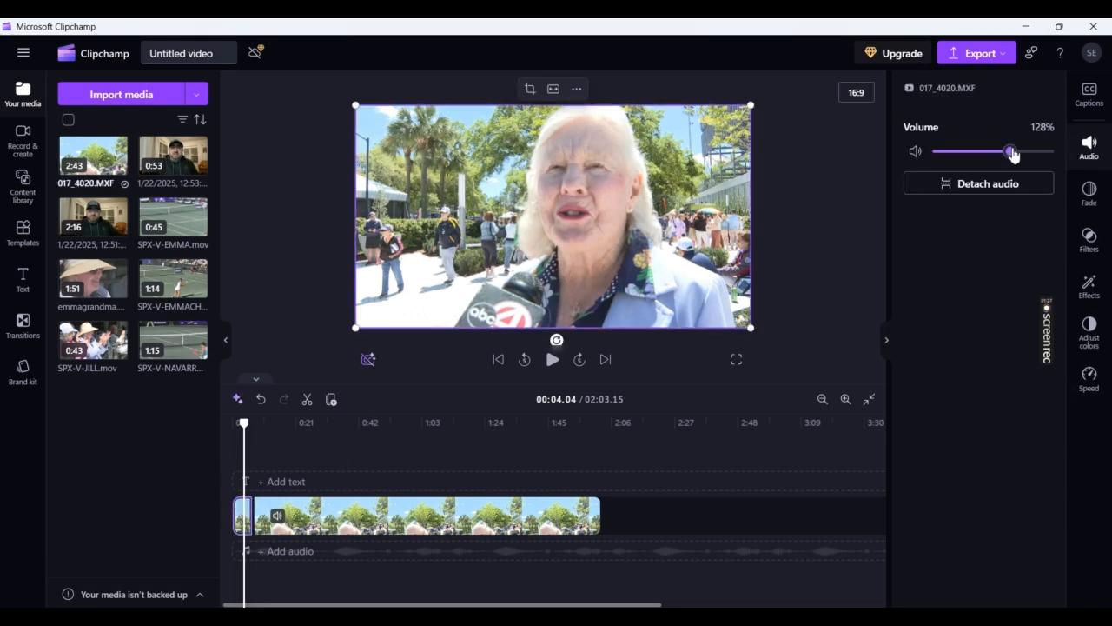
left_click(294, 426)
left_click(292, 518)
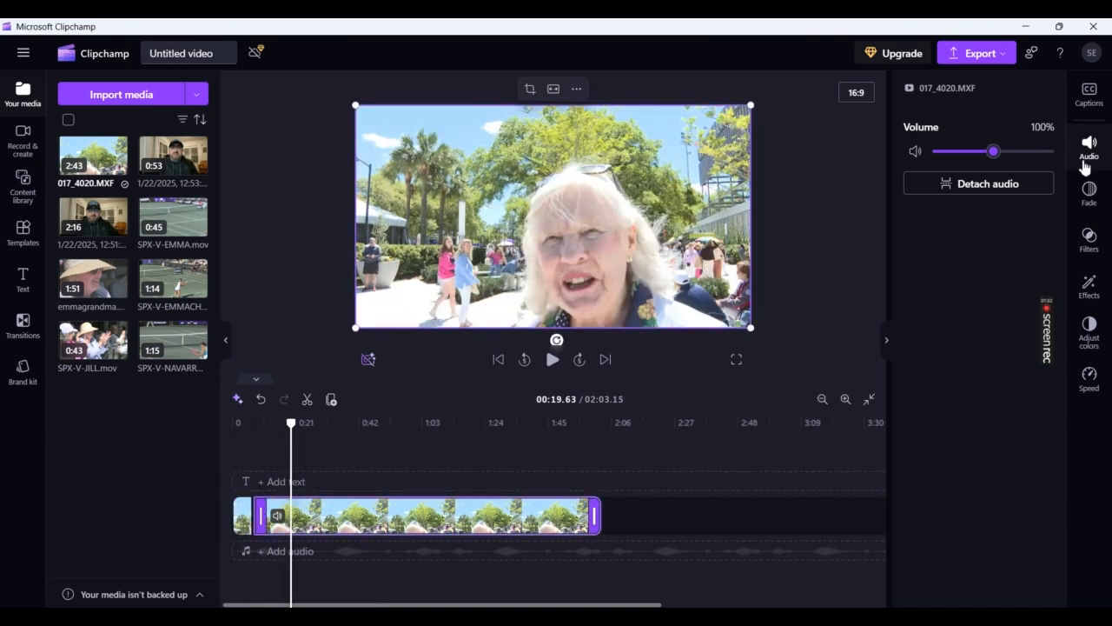
left_click_drag(994, 152, 1004, 152)
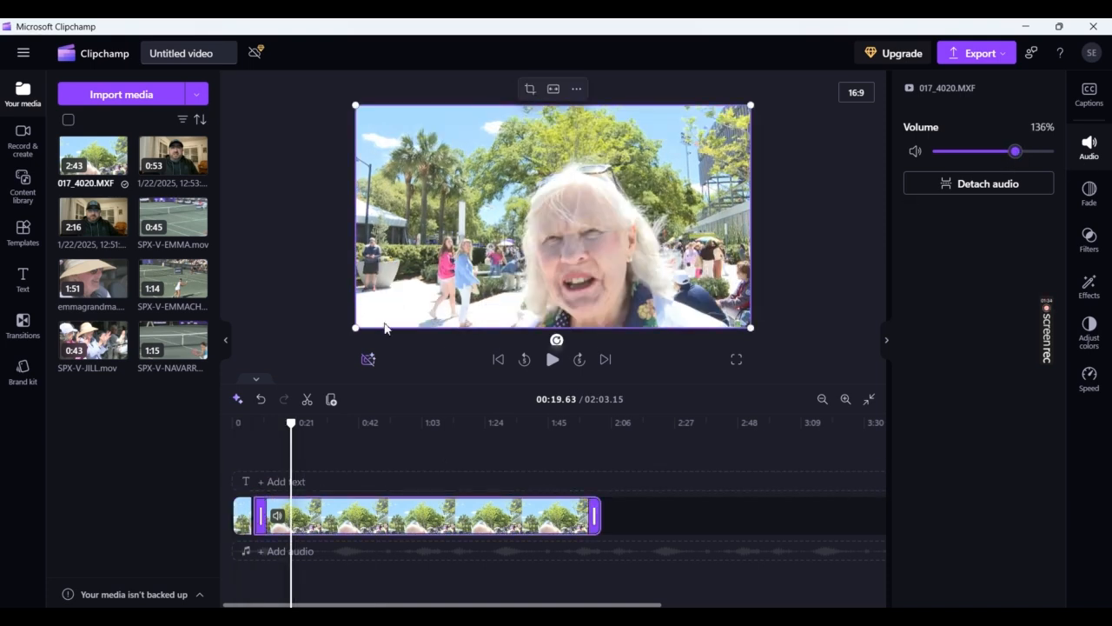
- Play back the edited footage and split the second clip at 00:23.89
left_click(246, 424)
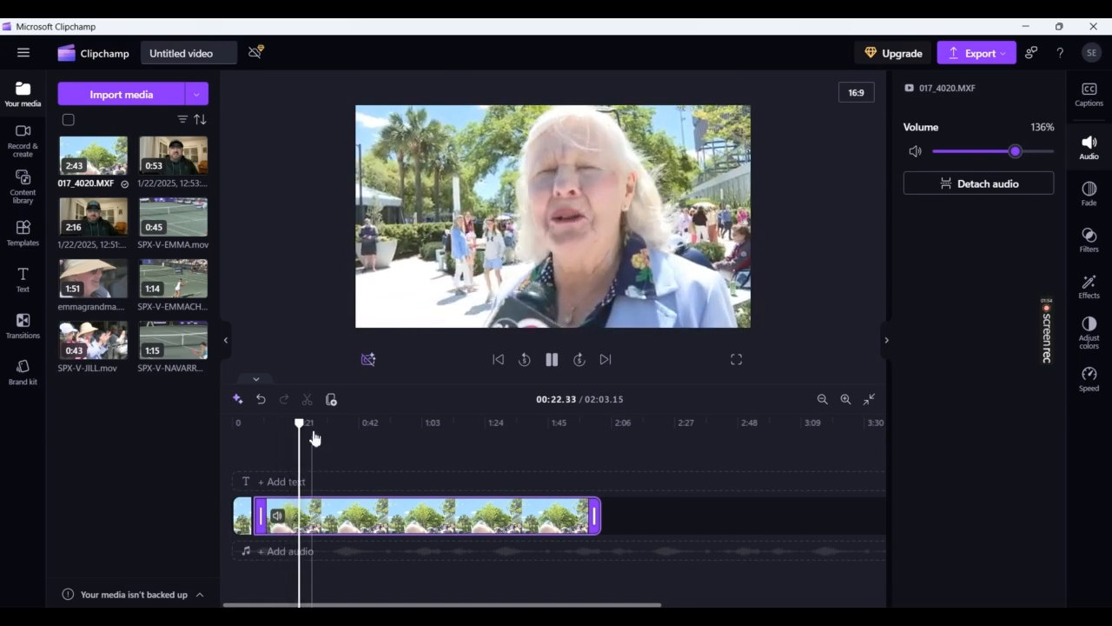
left_click(311, 417)
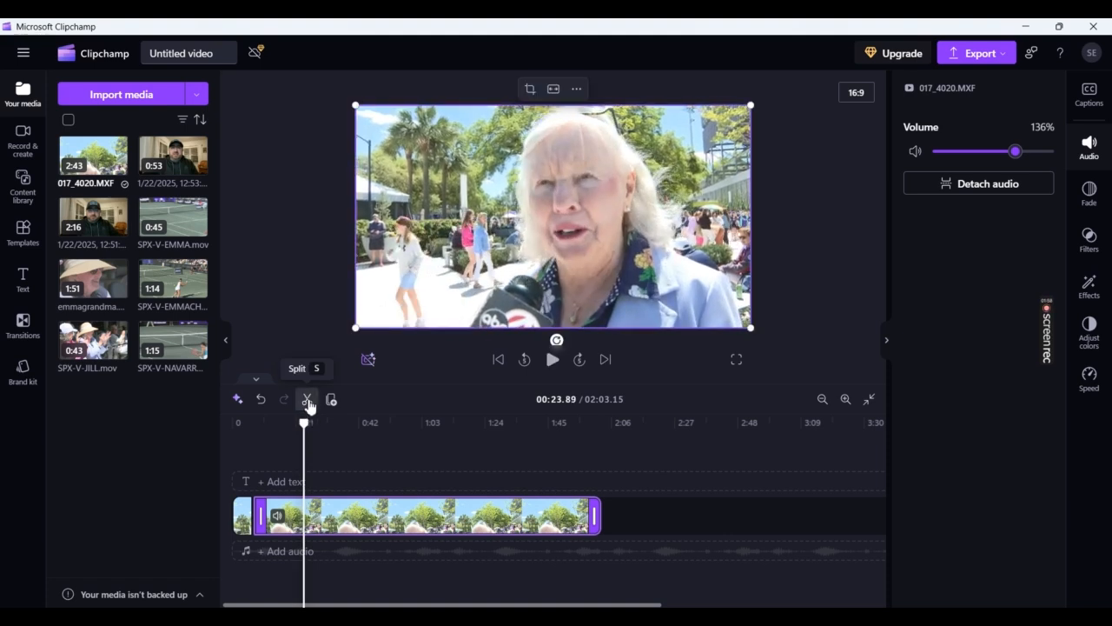
left_click(310, 406)
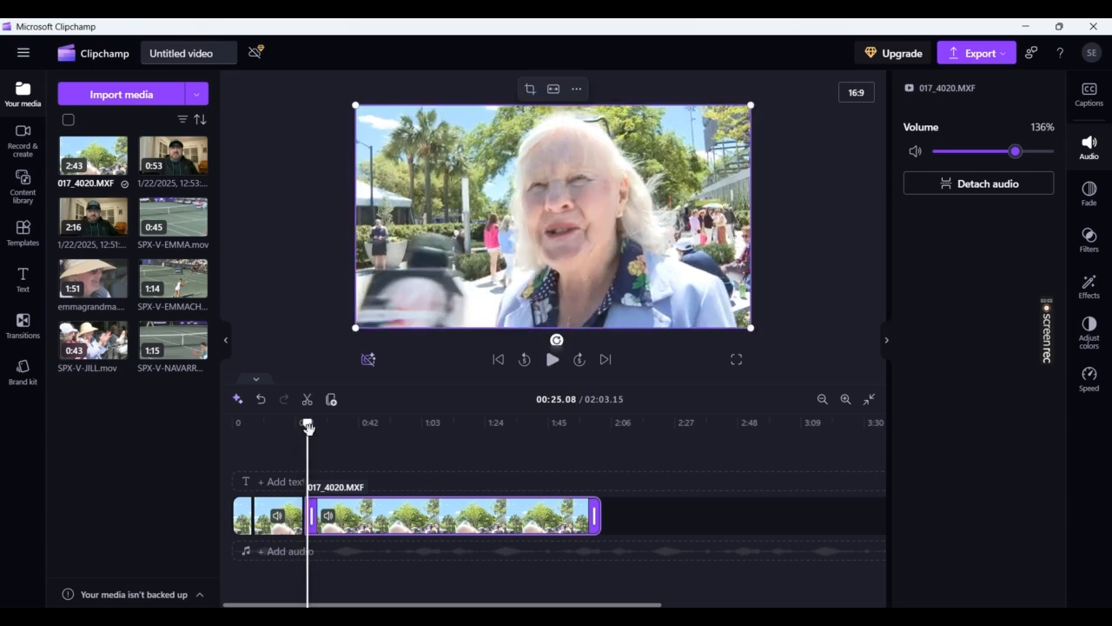
- Split the footage at 00:30.89, delete the section between 00:23.89 and that cut, and move the remaining clip against the preceding one
left_click_drag(308, 426, 308, 426)
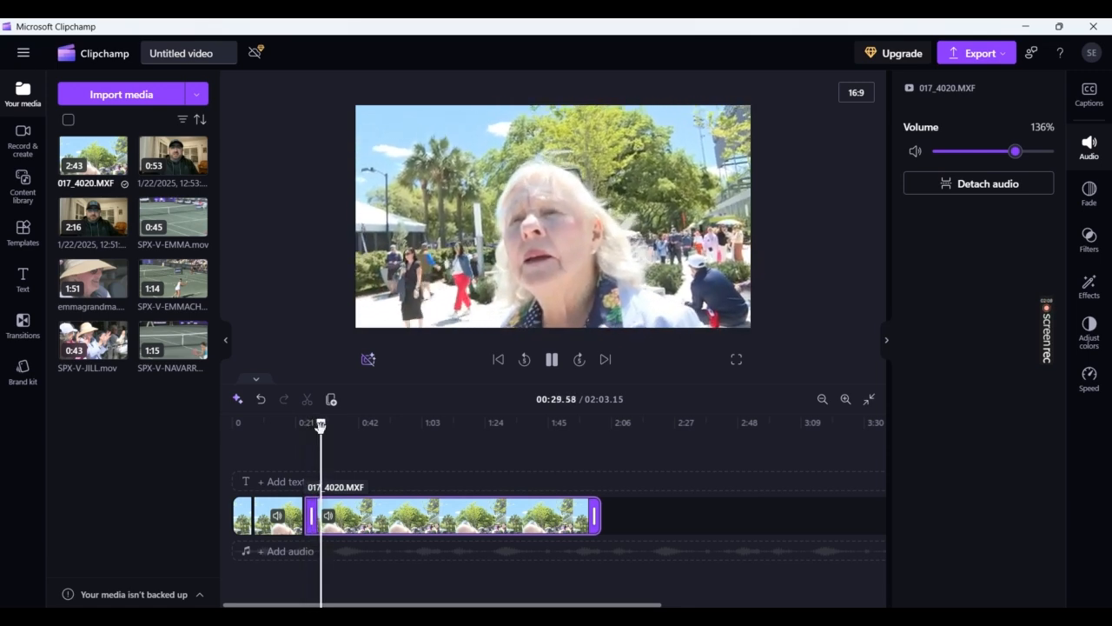
key("space")
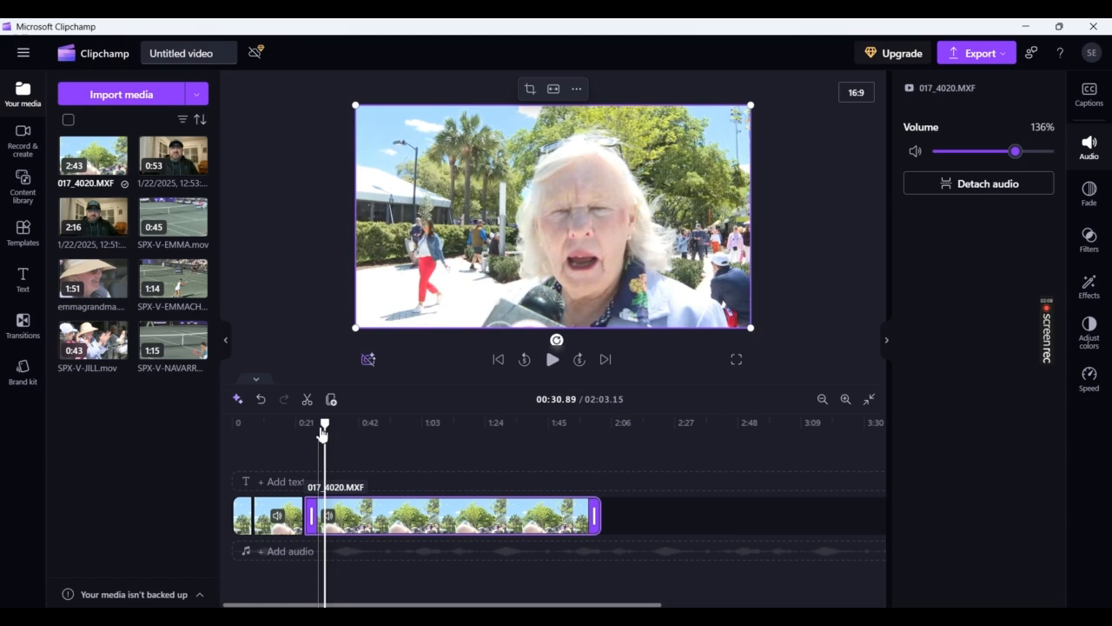
left_click(306, 403)
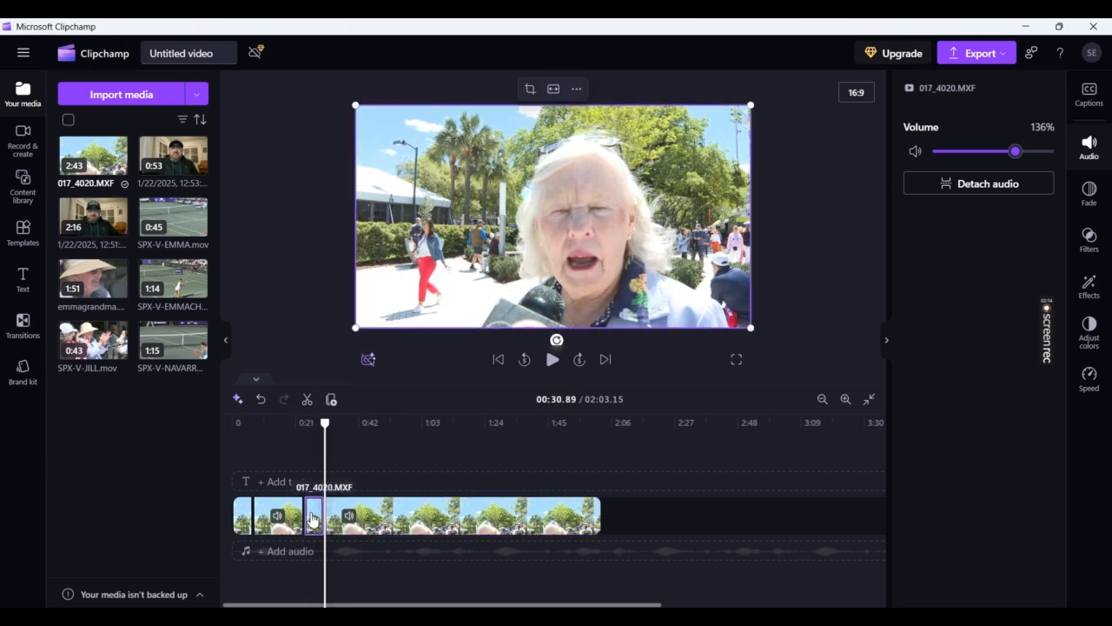
key("Delete")
left_click(311, 518)
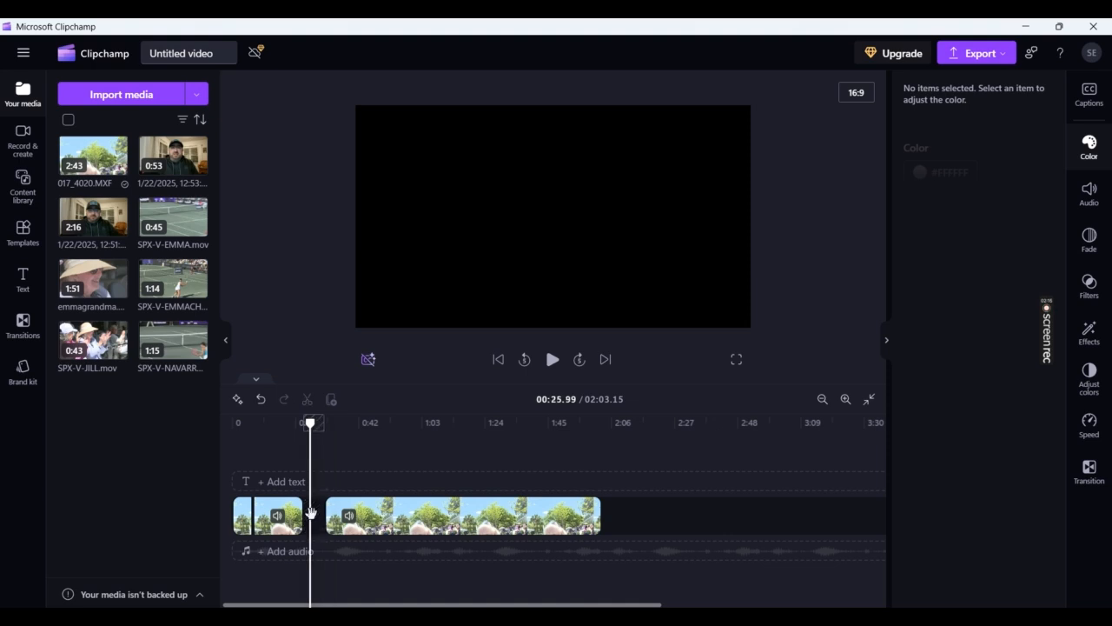
left_click(371, 526)
left_click_drag(383, 523, 362, 520)
- Review the last clip, split it at 01:02.06 and delete everything after that point
left_click_drag(310, 424, 291, 422)
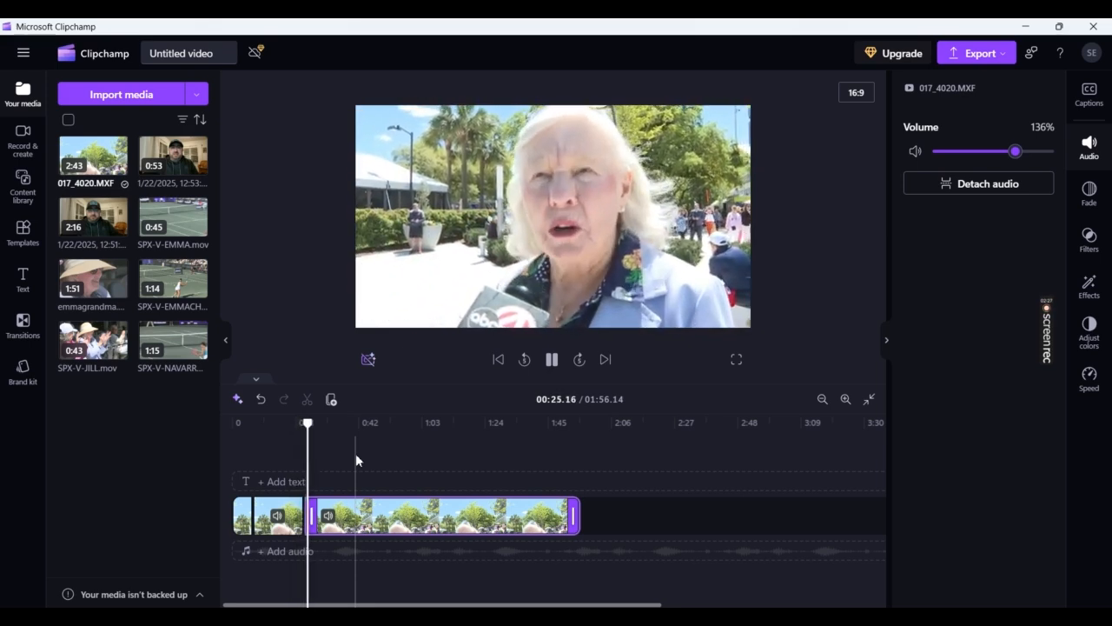
left_click(356, 453)
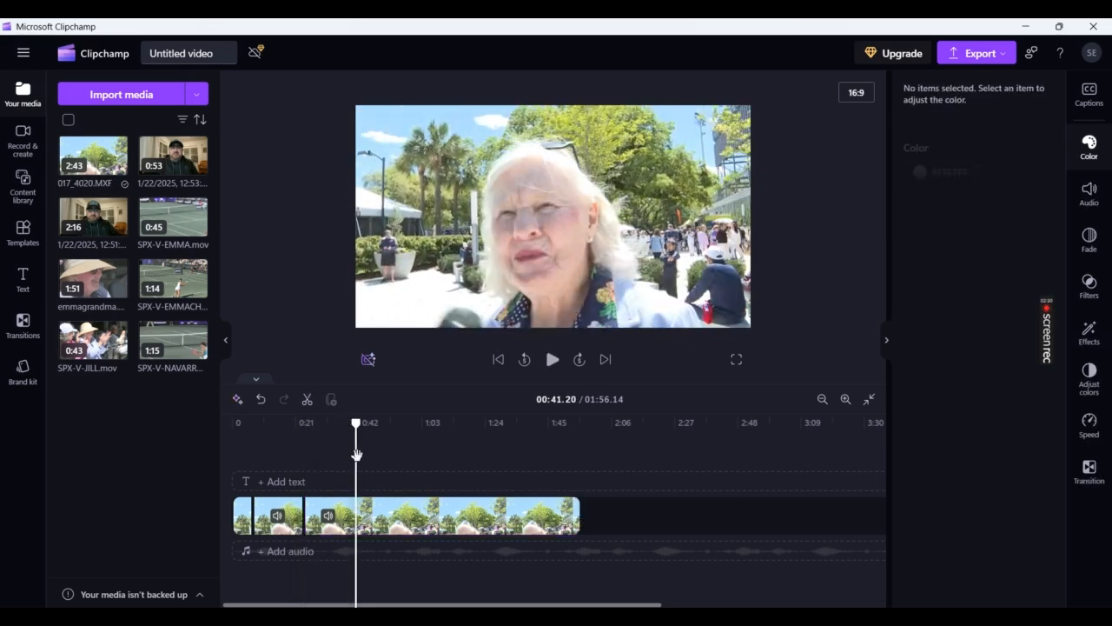
left_click(306, 433)
key("space")
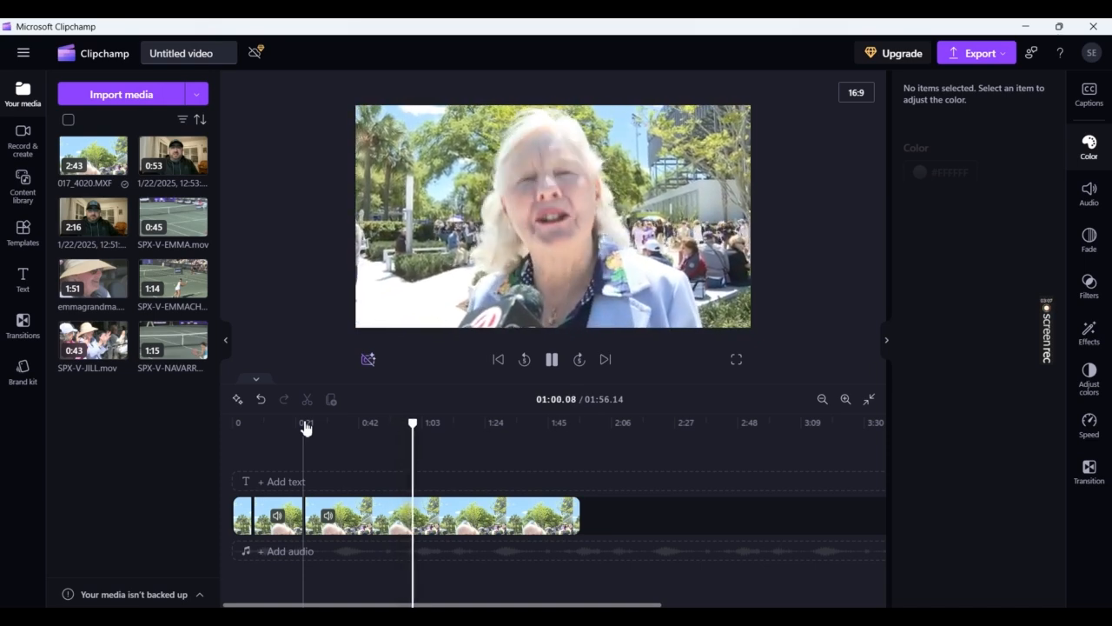
key("space")
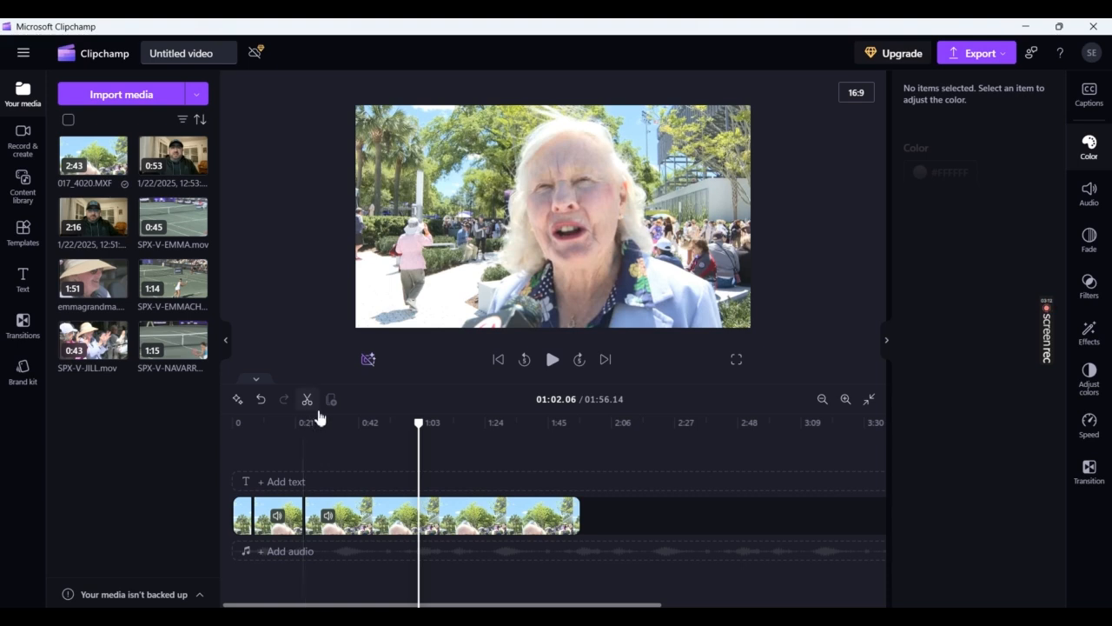
left_click(307, 402)
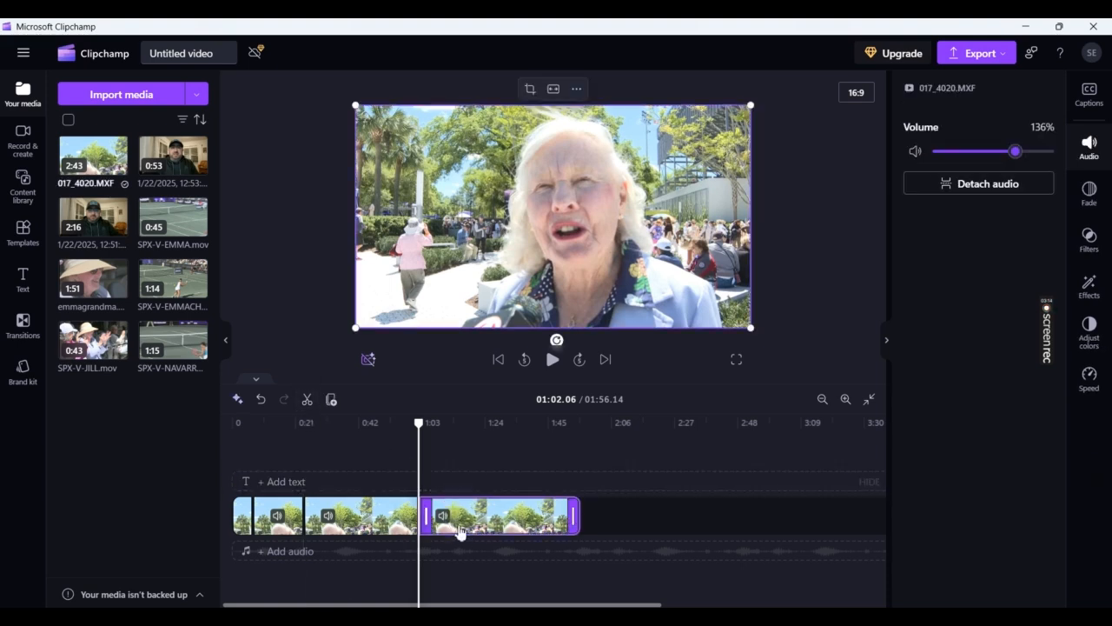
key("Delete")
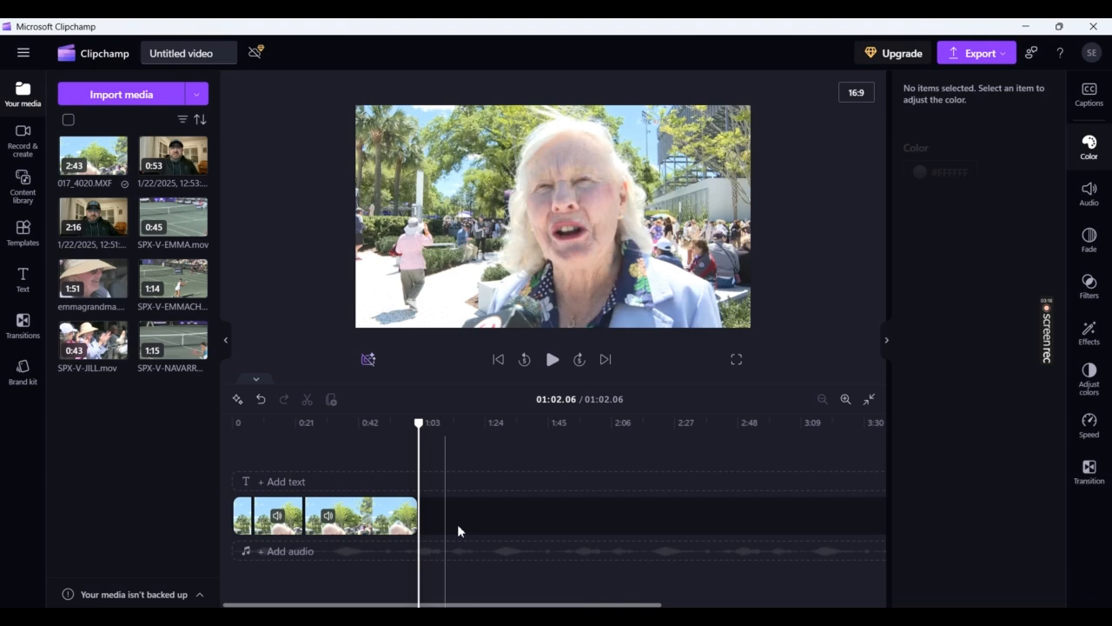
- Enlarge the timeline scale by two levels and return the playhead to the start of the video
left_click_drag(368, 432, 345, 427)
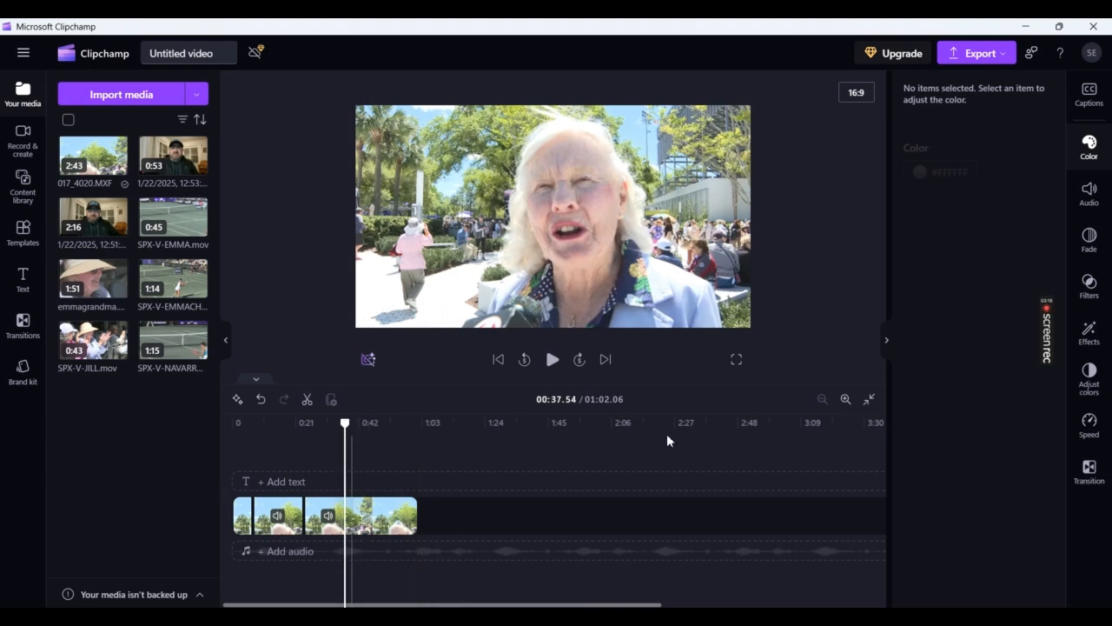
left_click(845, 400)
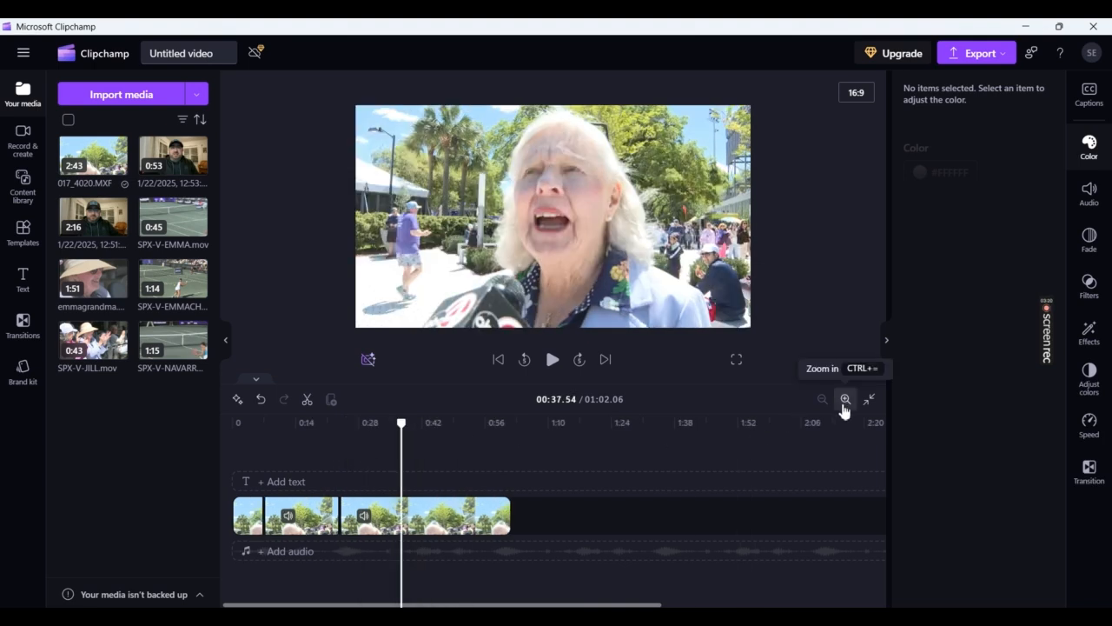
left_click(844, 399)
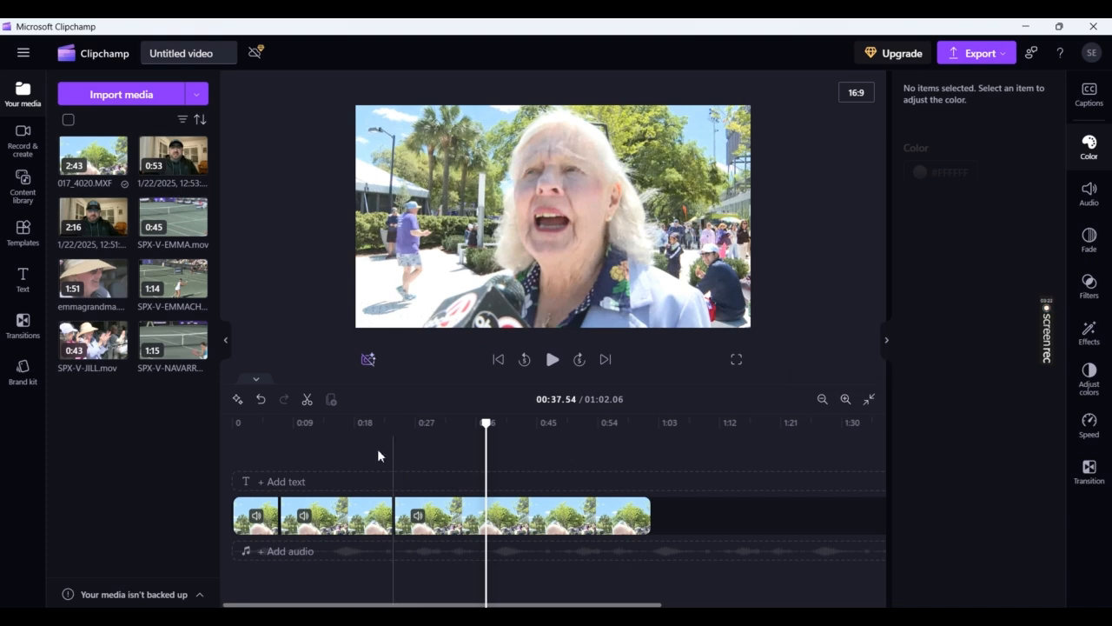
left_click_drag(378, 434, 219, 443)
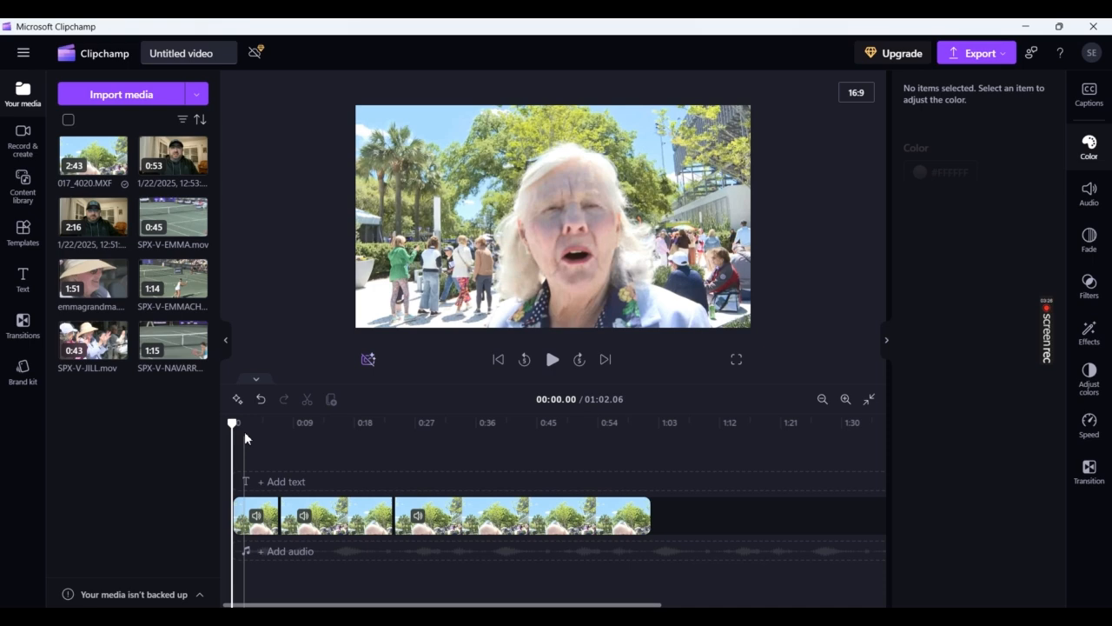
- Play the interview to 00:06.54 and place SPX-V-JILL.mov on a track above it, starting at the second interview clip
key("space")
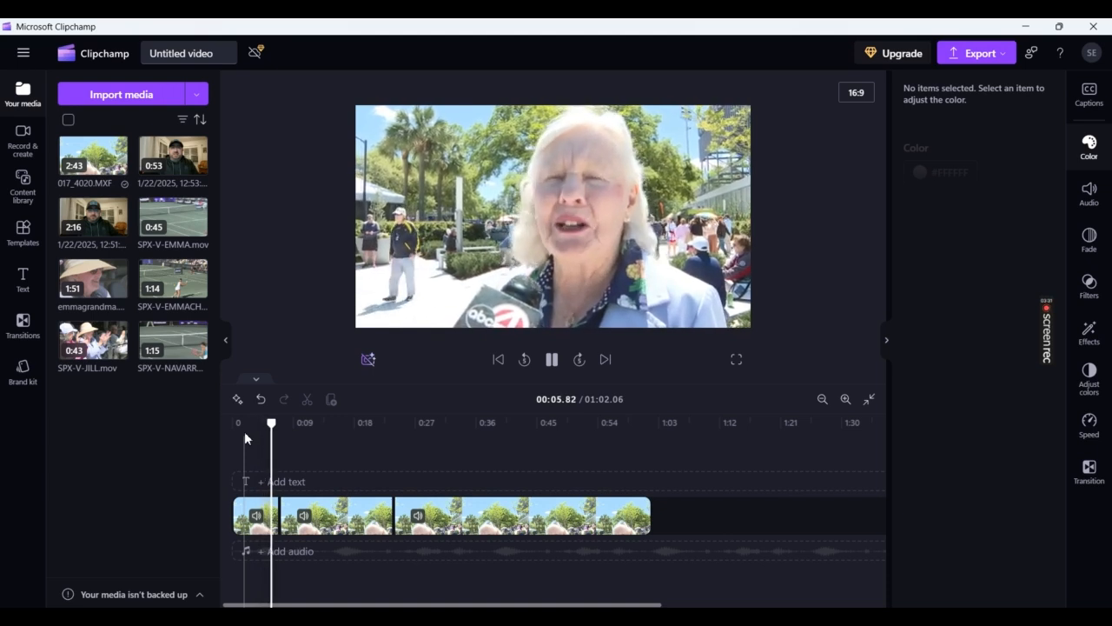
key("space")
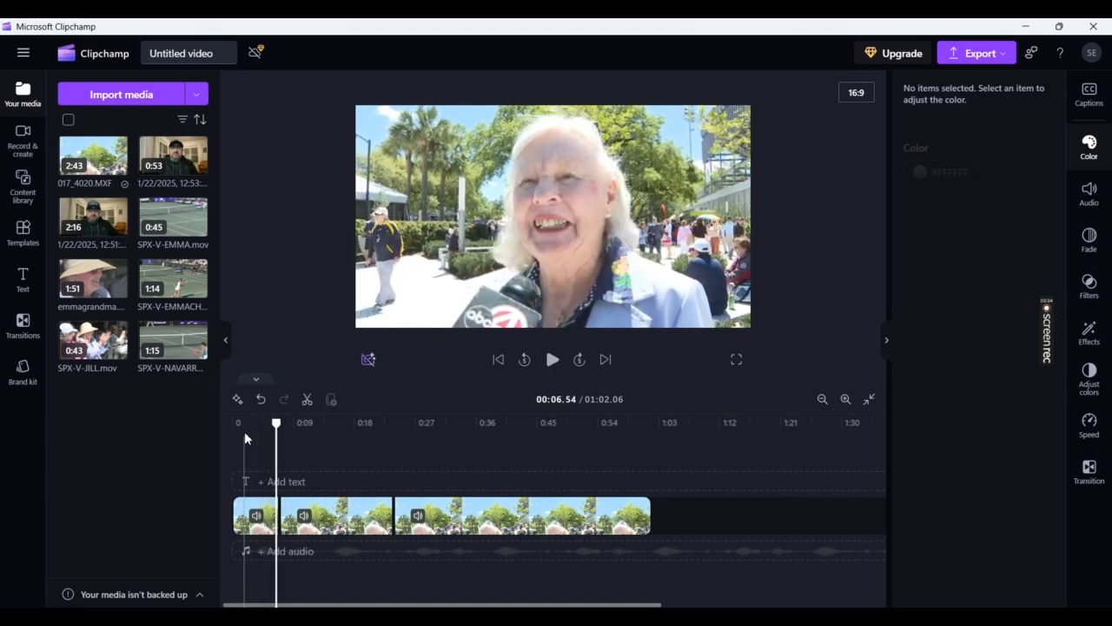
mouse_move(96, 300)
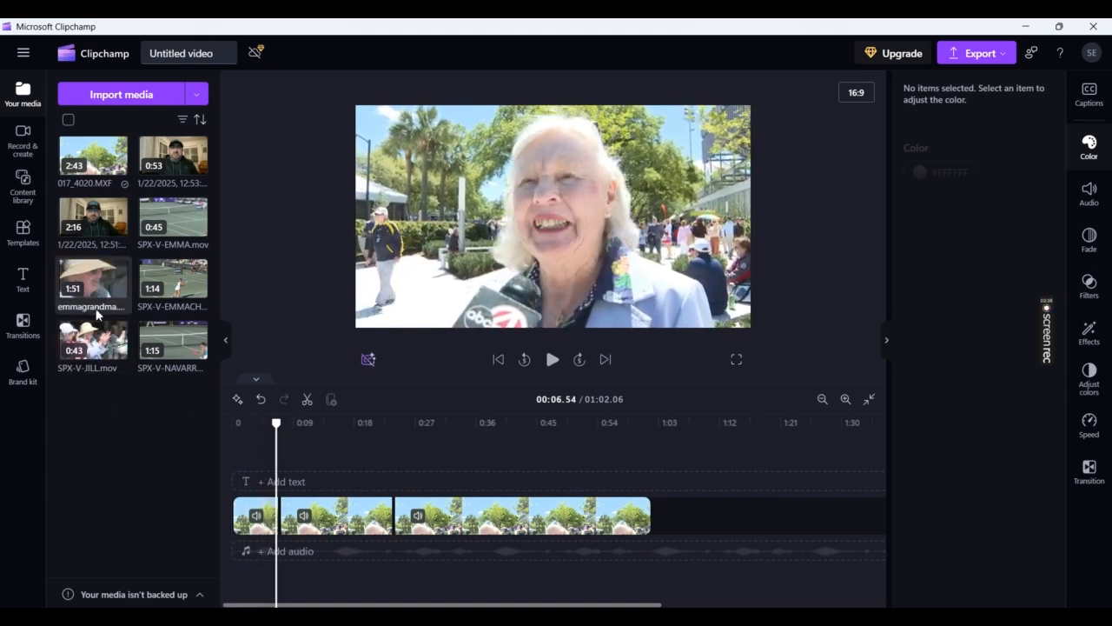
mouse_move(98, 355)
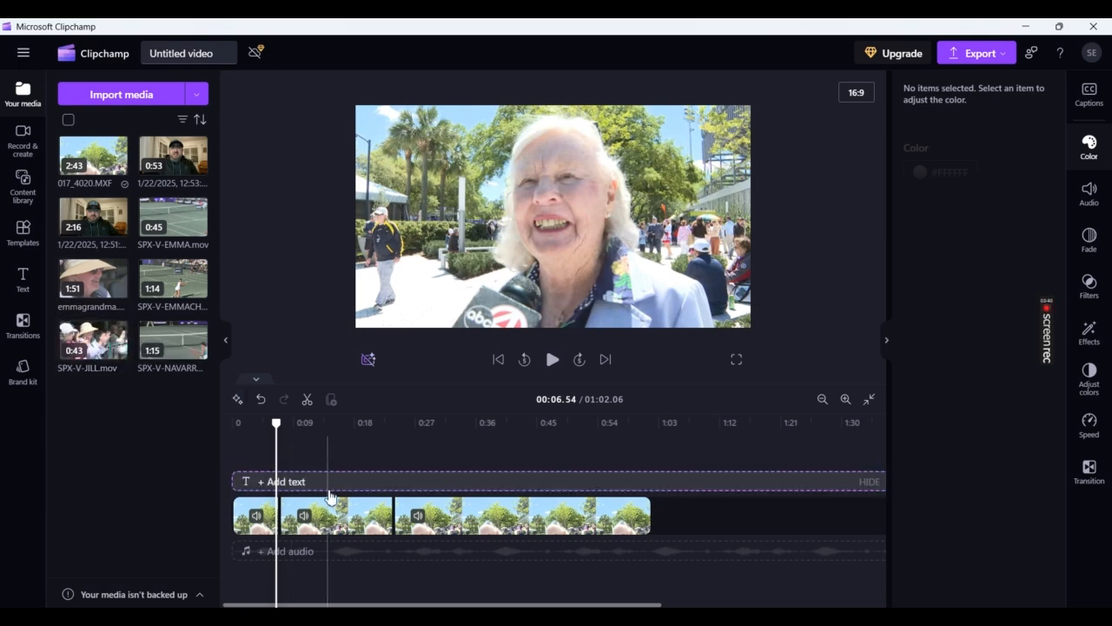
left_click(100, 337)
left_click_drag(100, 336, 319, 477)
left_click_drag(383, 465, 380, 465)
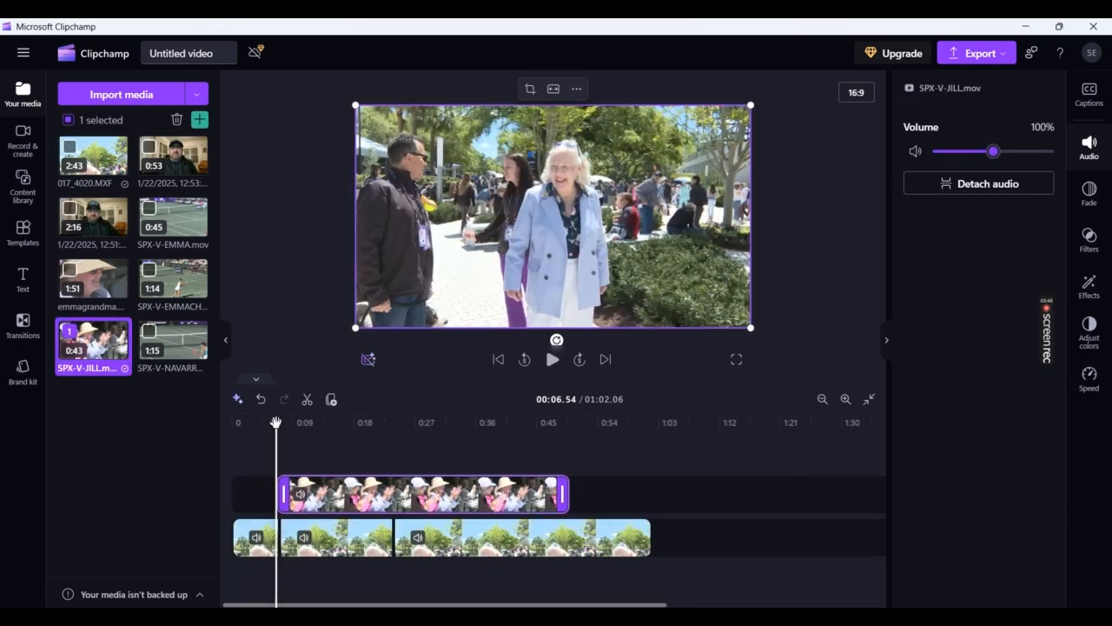
- Play back the SPX-V-JILL.mov overlay and split it and the interview clip beneath it at 00:14.78
left_click_drag(275, 422, 275, 422)
key("space")
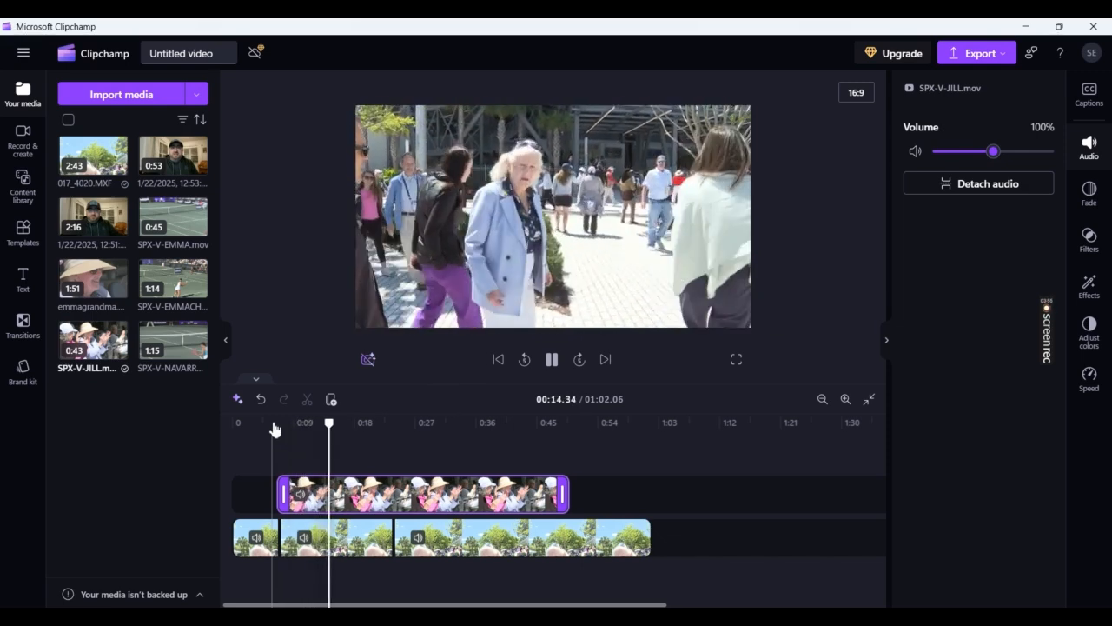
key("space")
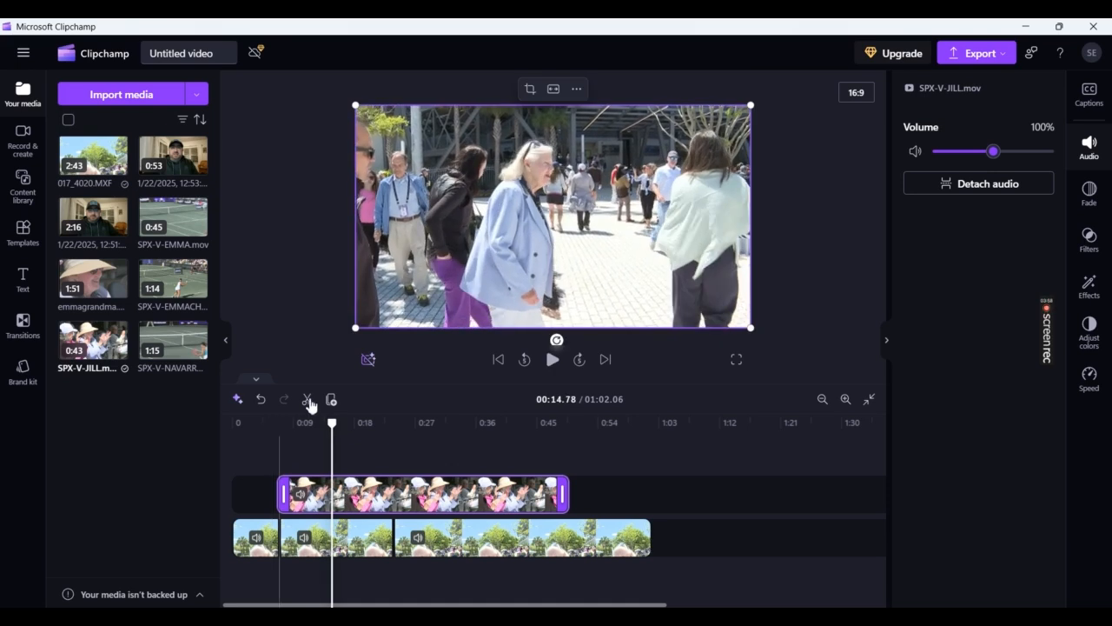
left_click(308, 399)
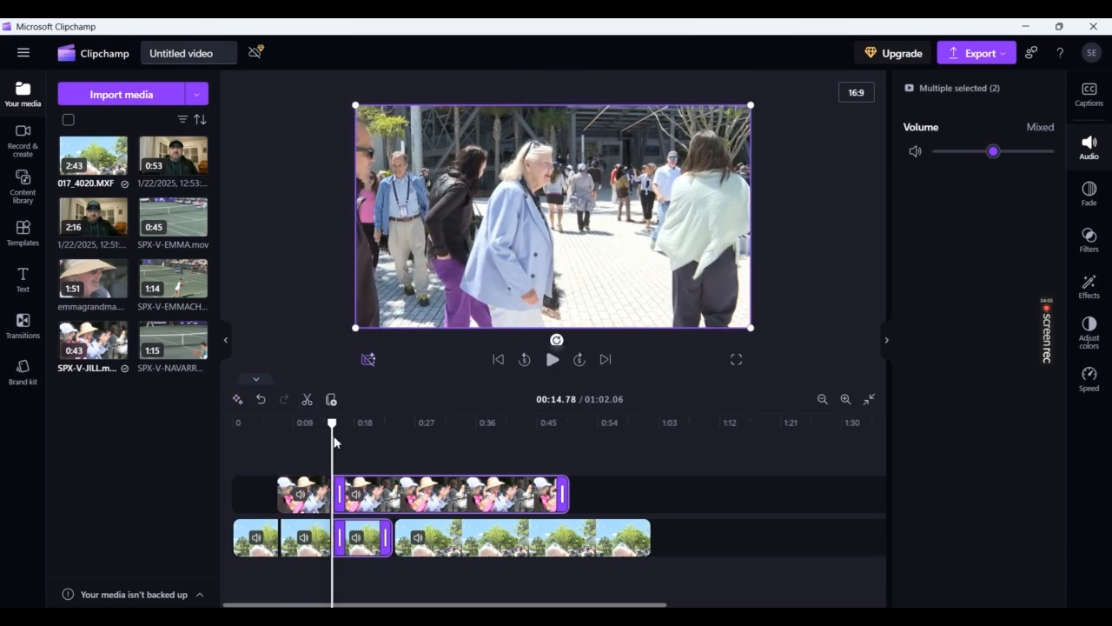
- Find the tennis court shot in the overlay and split both tracks at 00:22.41
left_click_drag(340, 432, 385, 424)
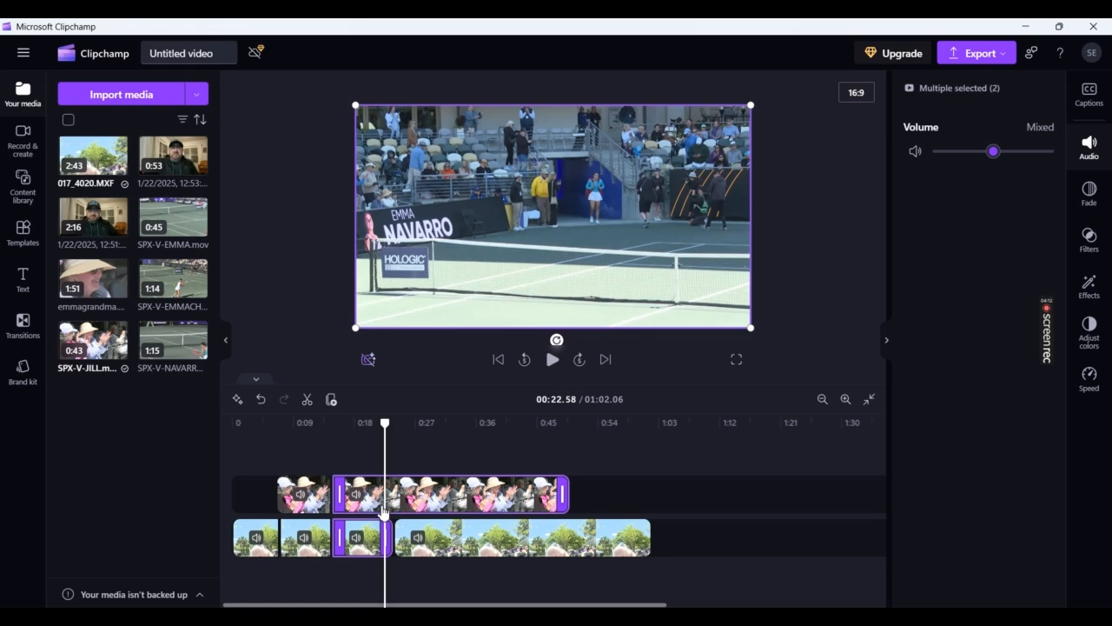
left_click(435, 450)
left_click(369, 423)
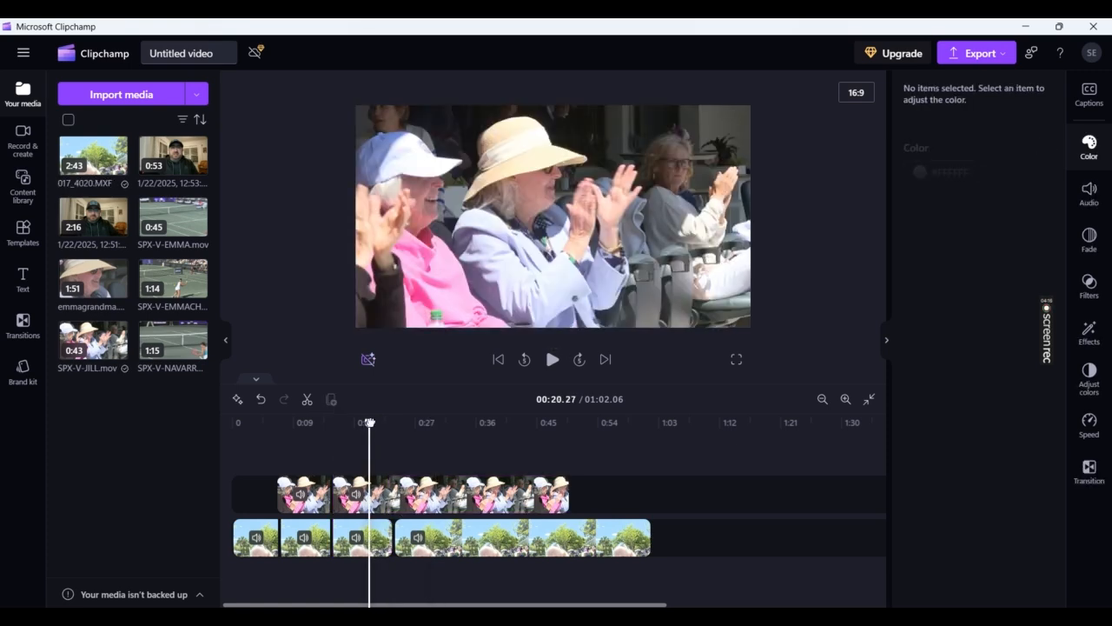
left_click_drag(370, 423, 384, 423)
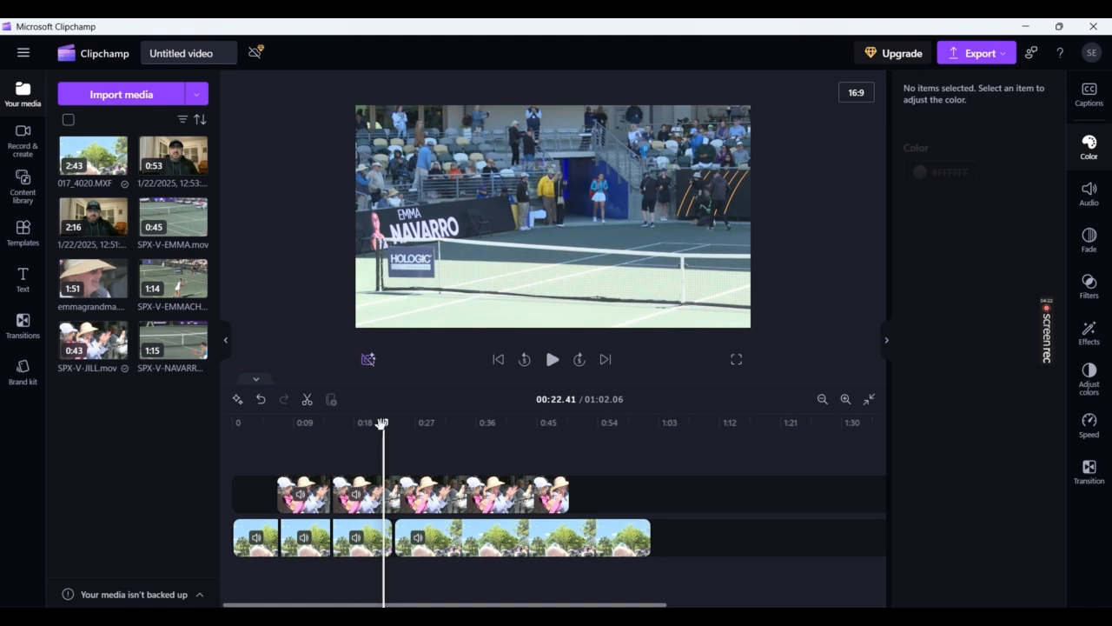
left_click(365, 489)
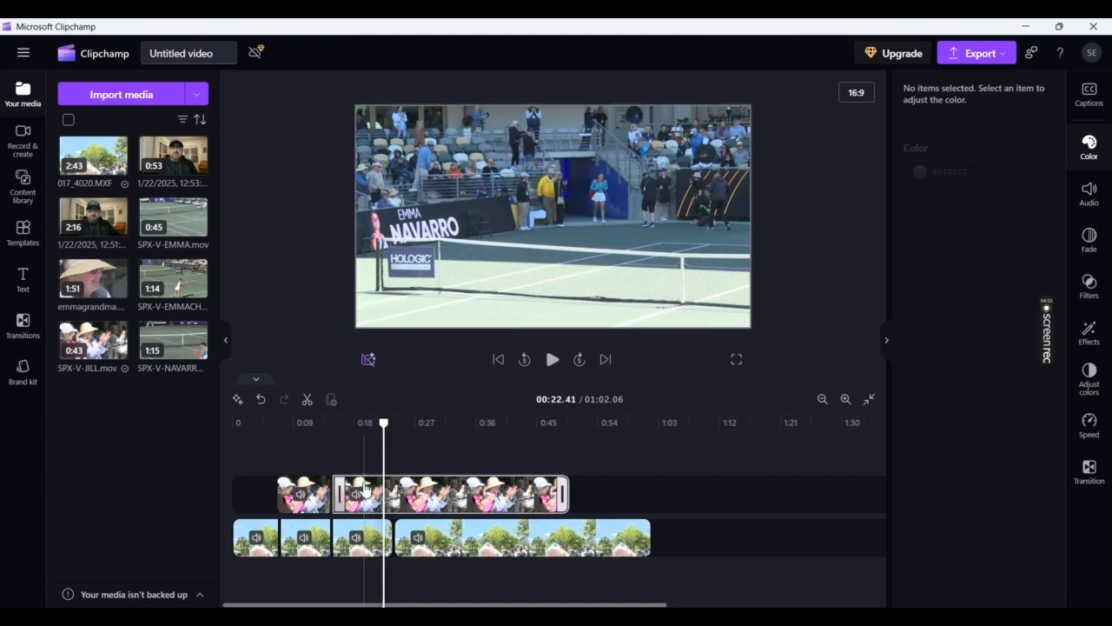
left_click(307, 401)
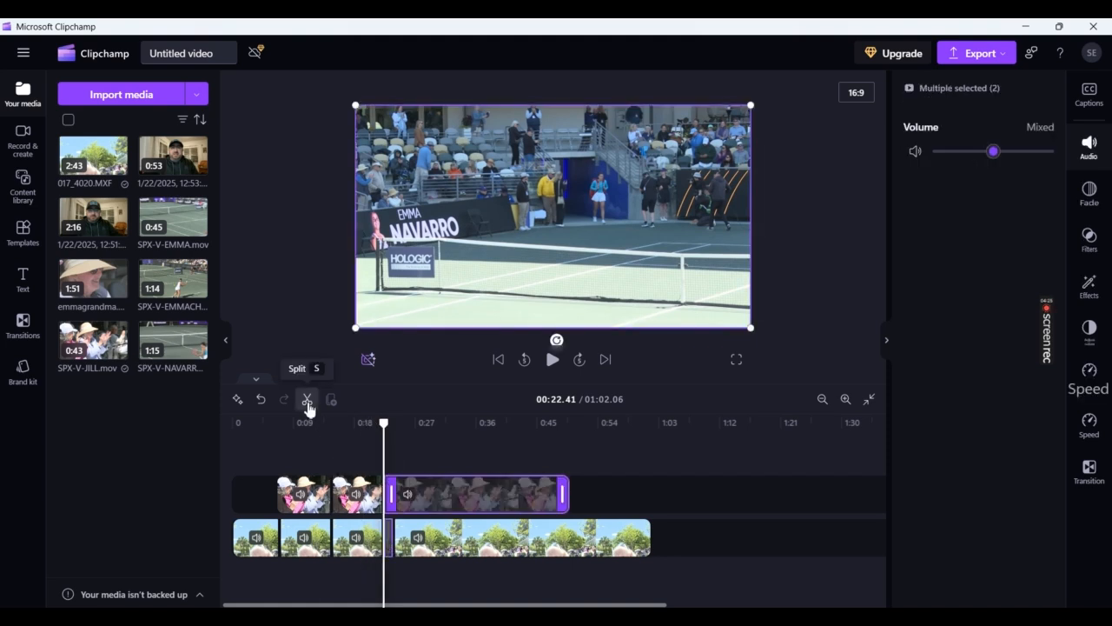
- Delete the overlay section between 00:14.78 and 00:22.41 and close the gap it leaves
left_click(366, 501)
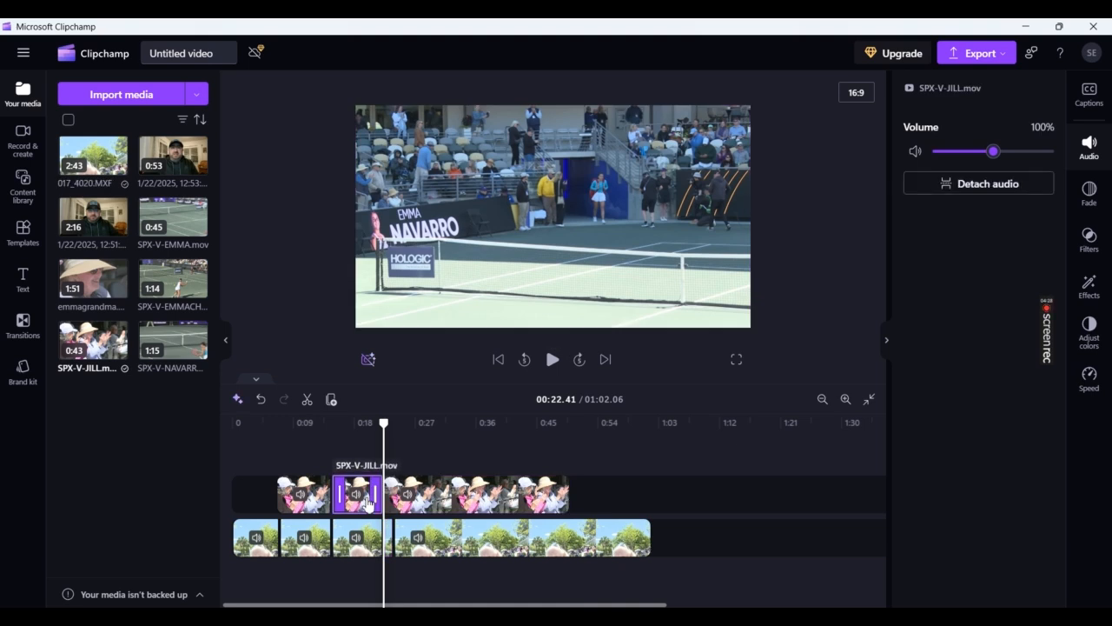
key("Delete")
left_click(360, 497)
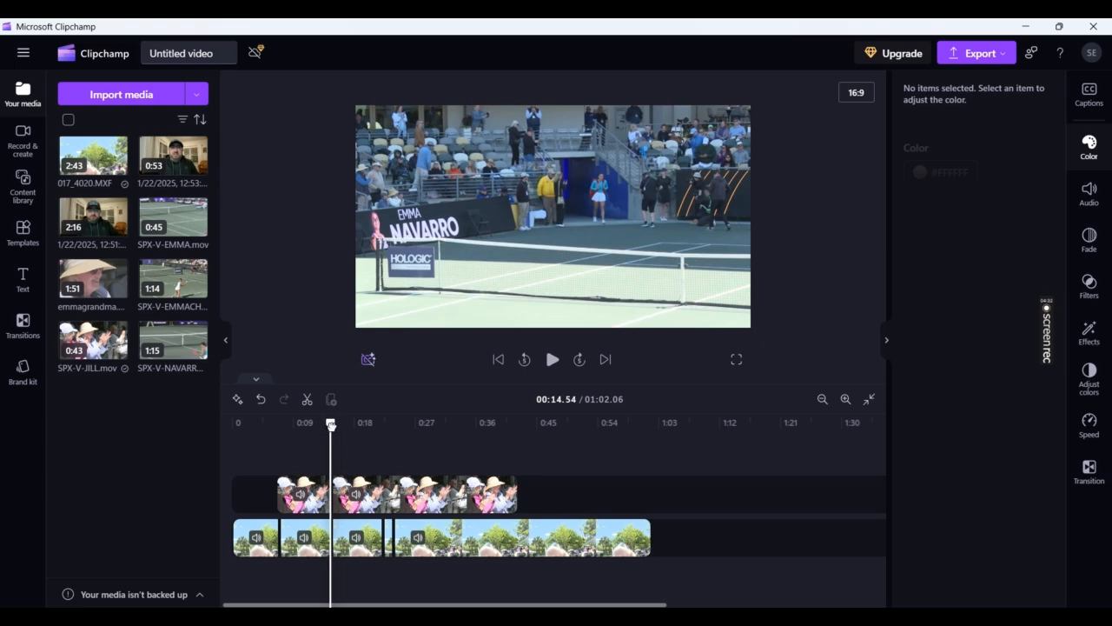
- Play back the new overlay cut and set the volume of the second SPX-V-JILL.mov clip to 13%
key("space")
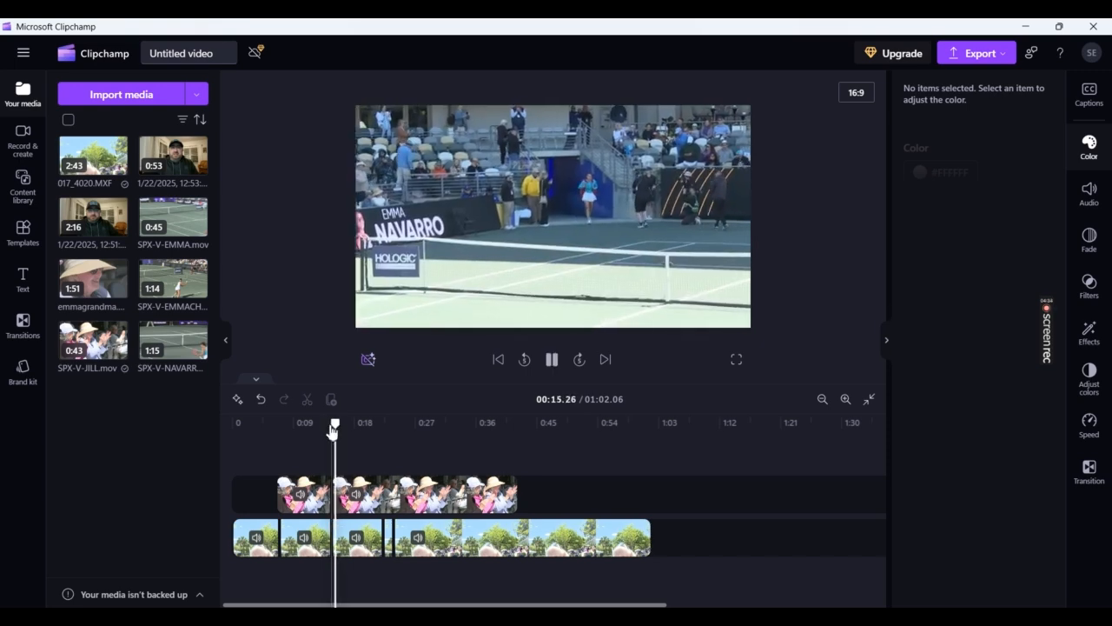
key("space")
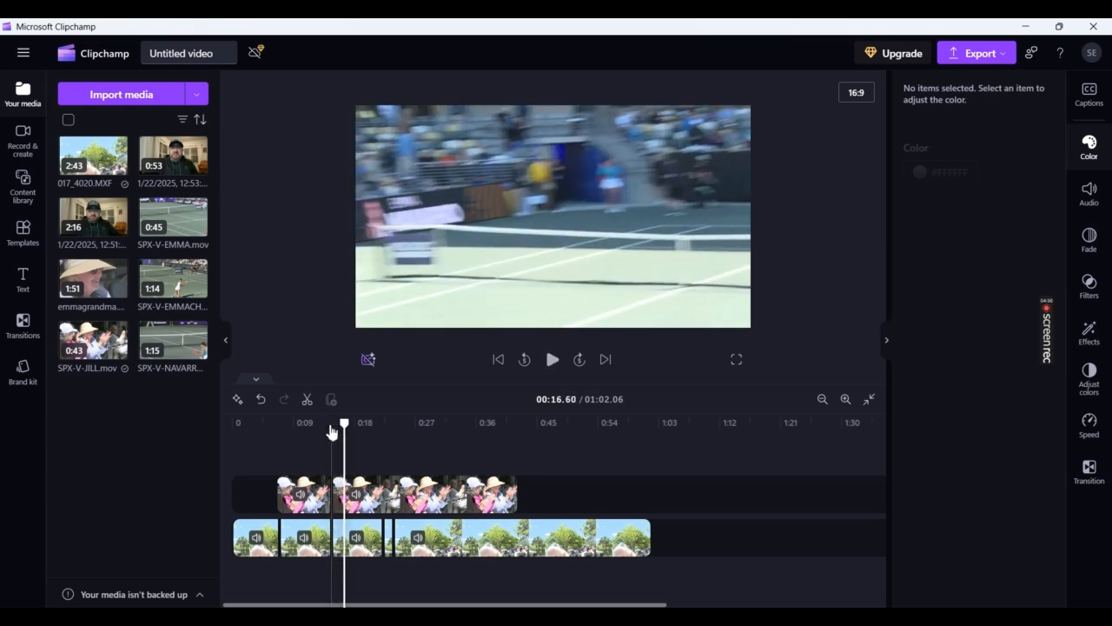
left_click(376, 494)
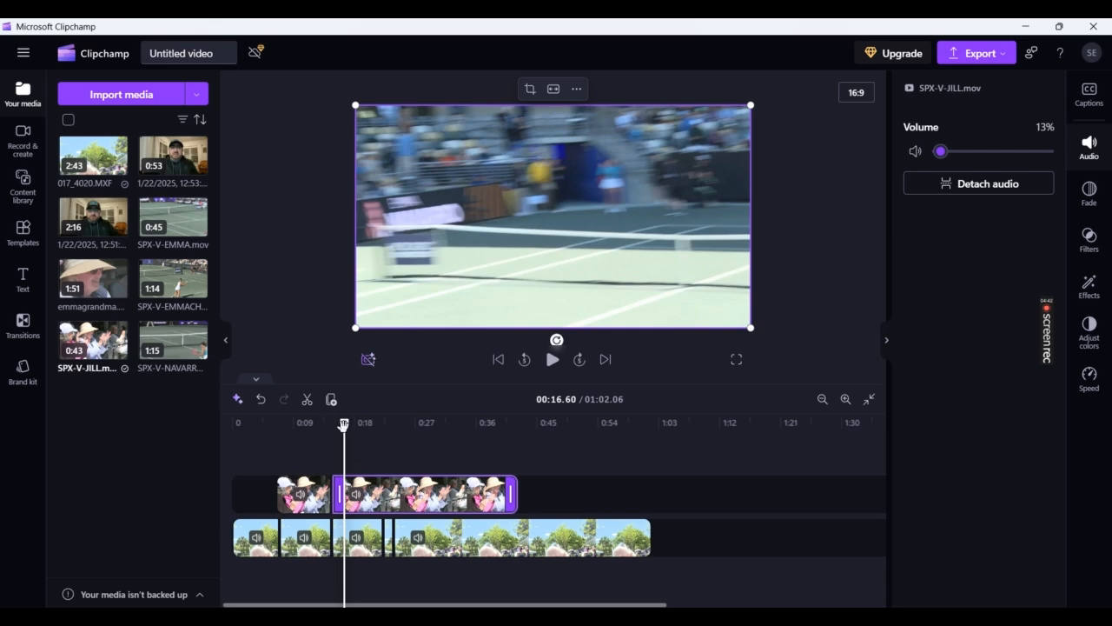
- Play back the overlay against the interview, split the second SPX-V-JILL.mov clip at 00:26.28 and delete everything after that cut
left_click(317, 425)
key("space")
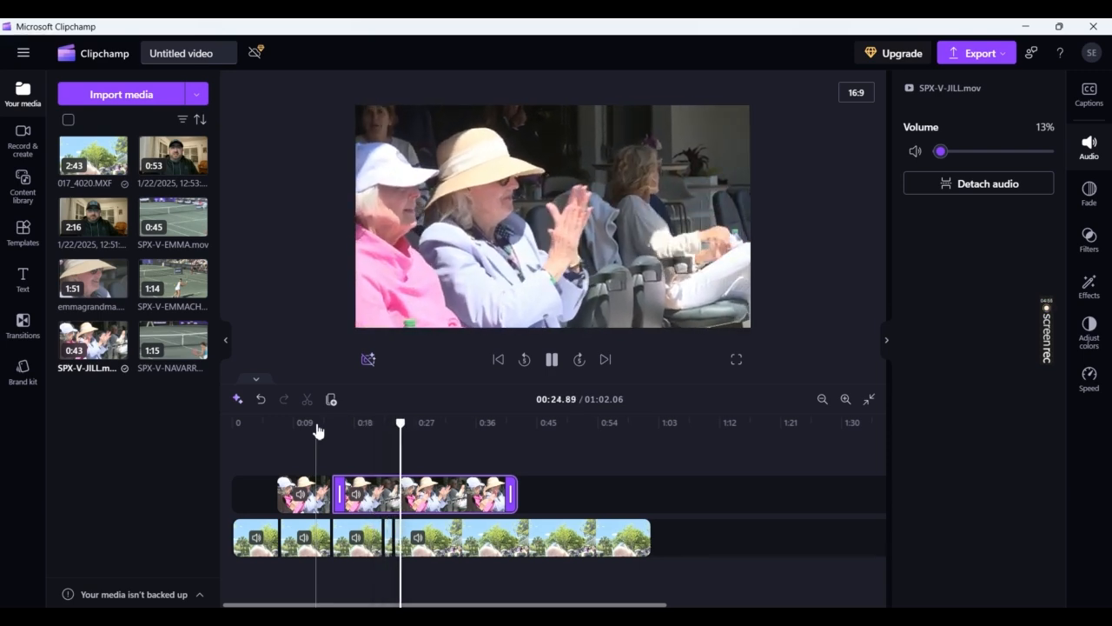
key("space")
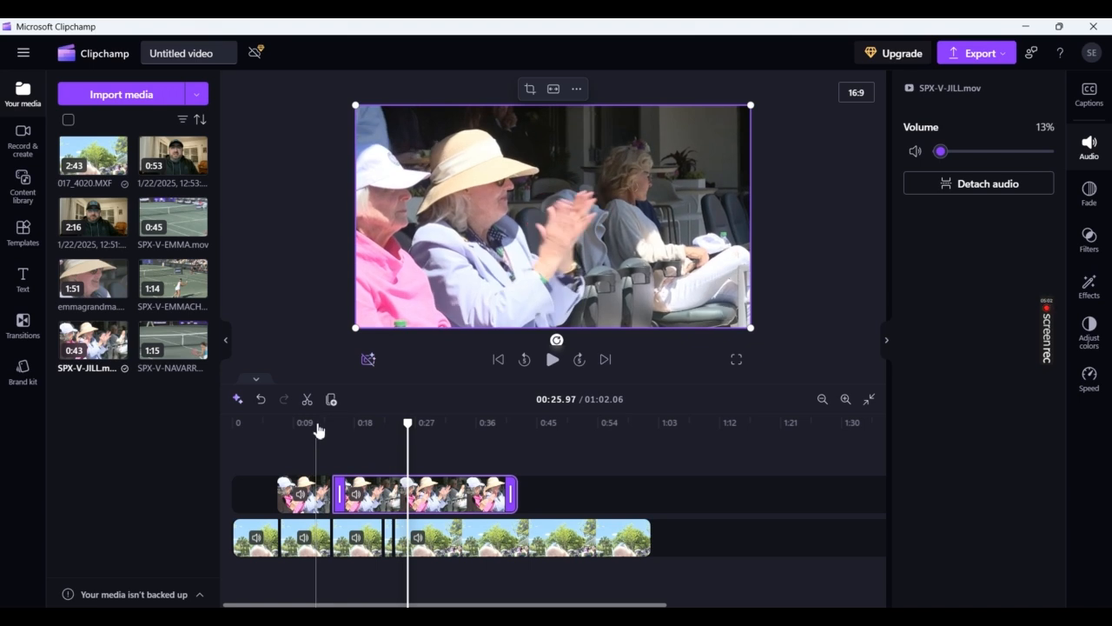
left_click_drag(408, 423, 366, 430)
key("space")
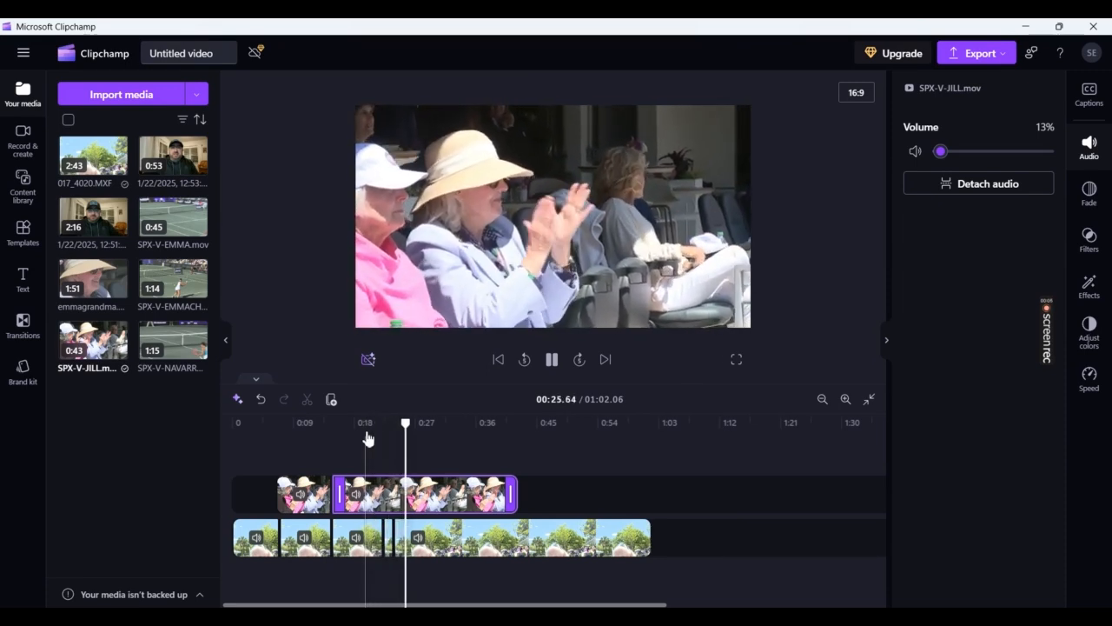
key("space")
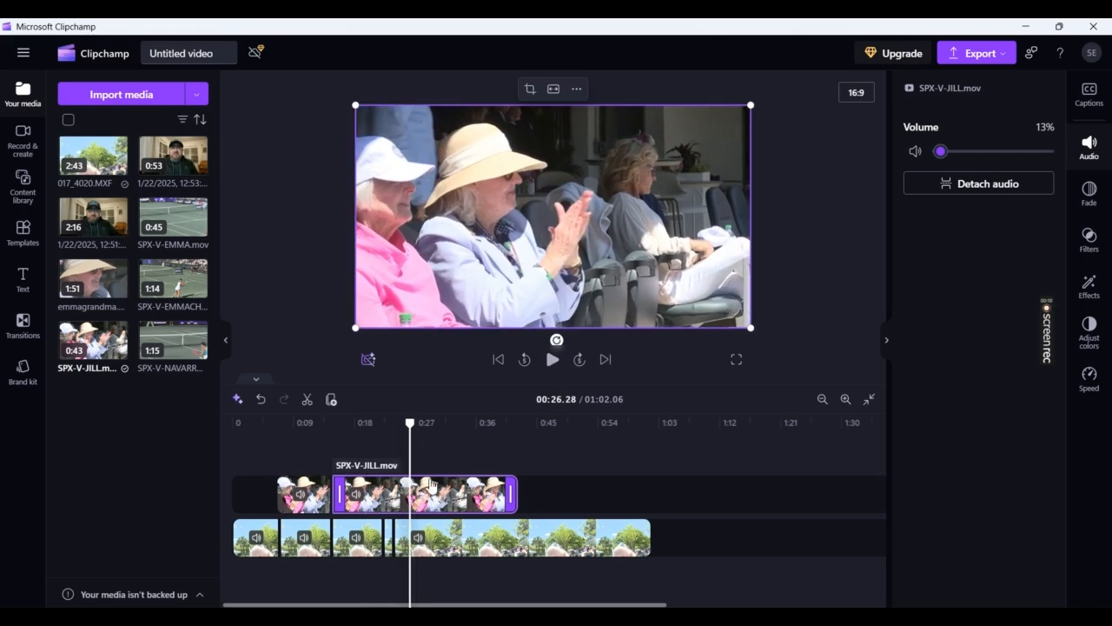
left_click(297, 405)
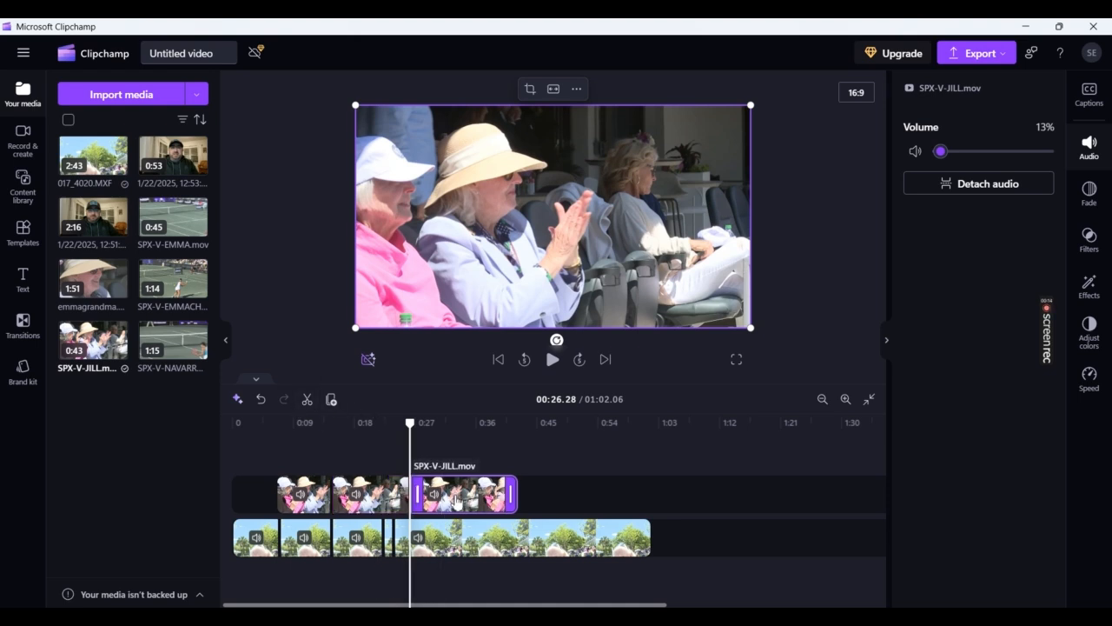
key("Delete")
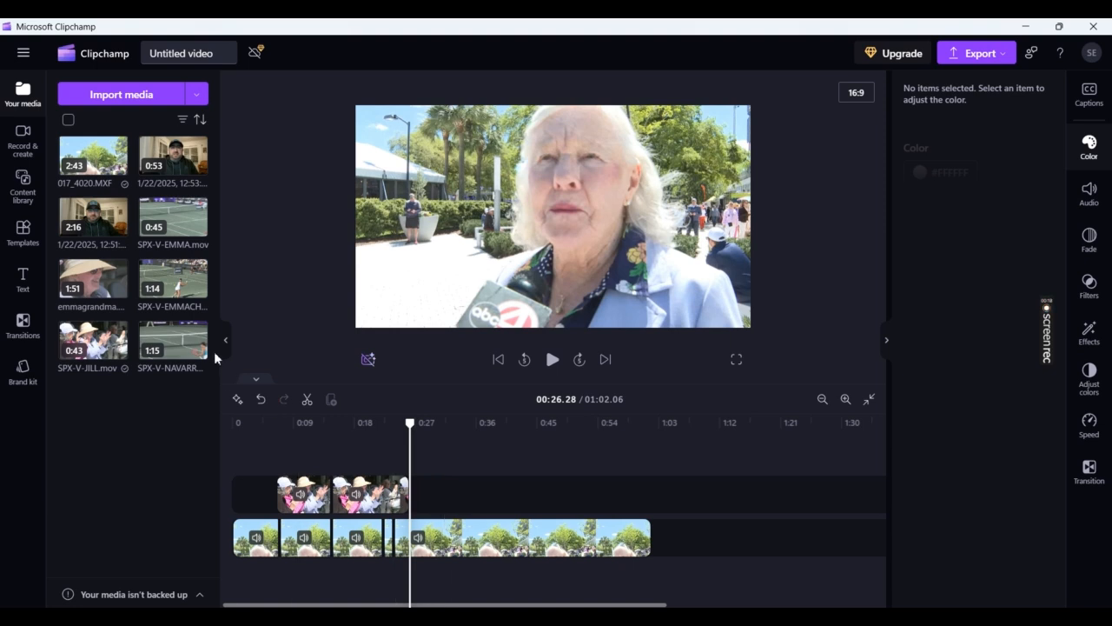
- Add the SPX-V-NAVARRO tennis match video to the overlay track after the SPX-V-JILL.mov clips
mouse_move(164, 219)
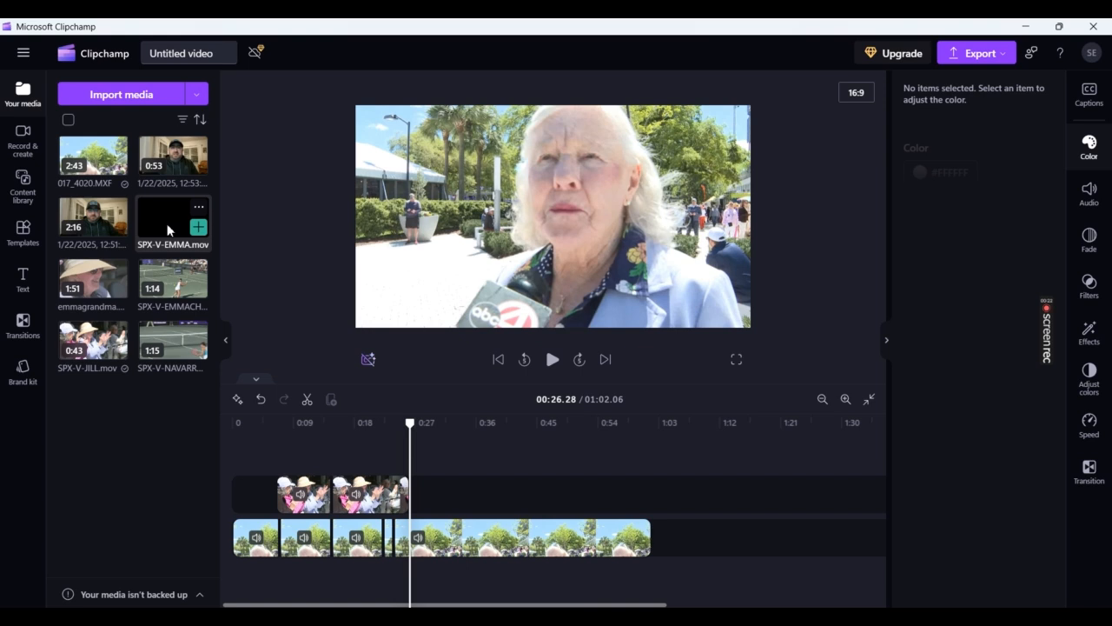
mouse_move(174, 357)
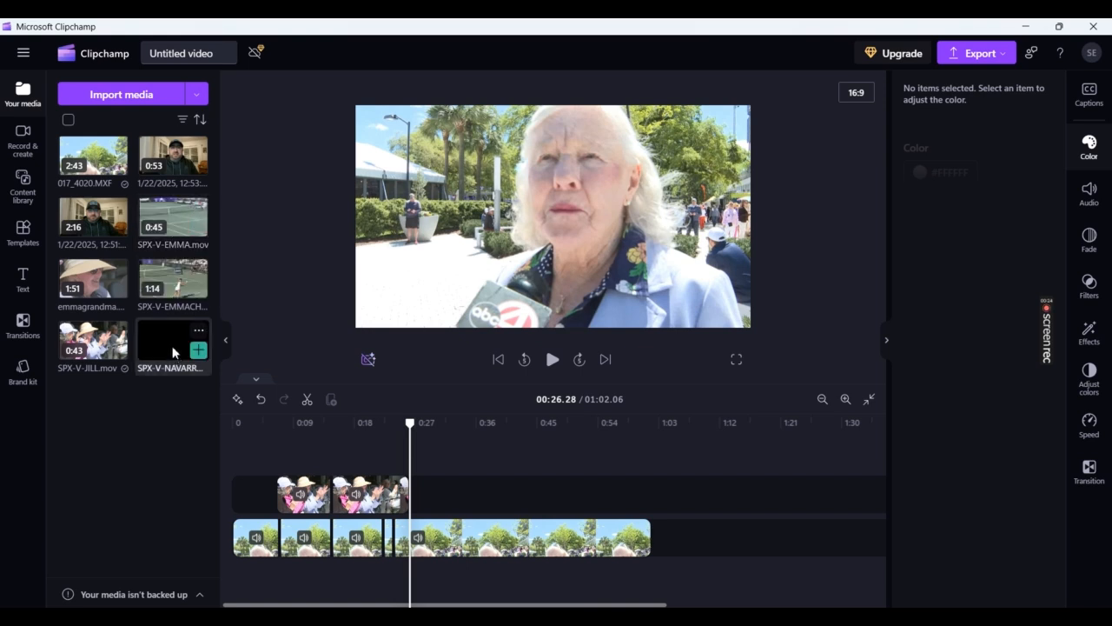
left_click_drag(196, 359, 456, 497)
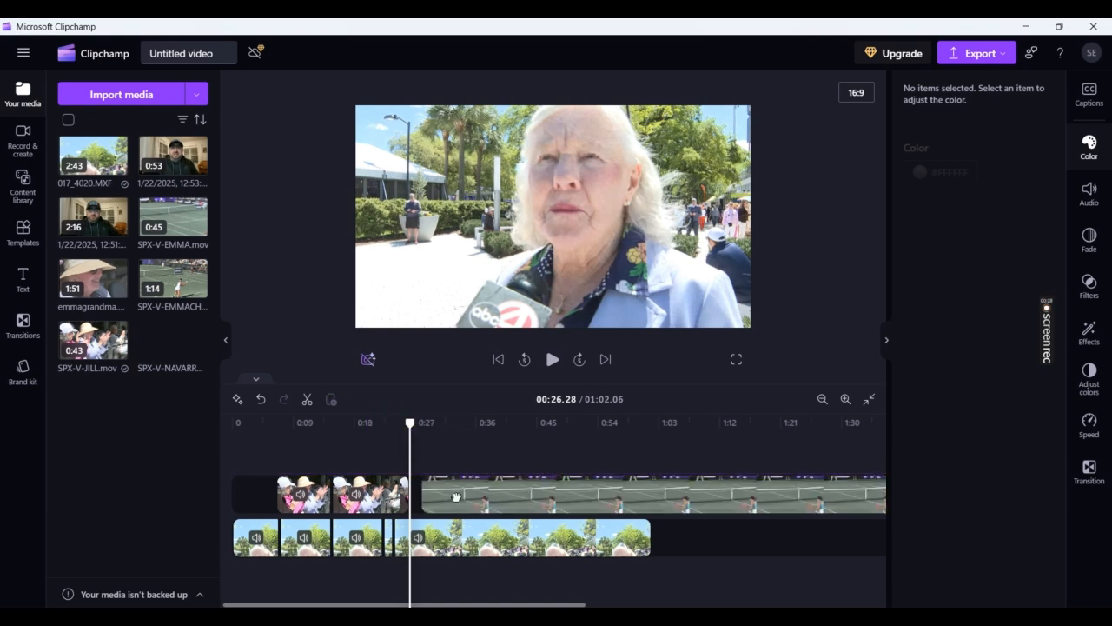
left_click(456, 498)
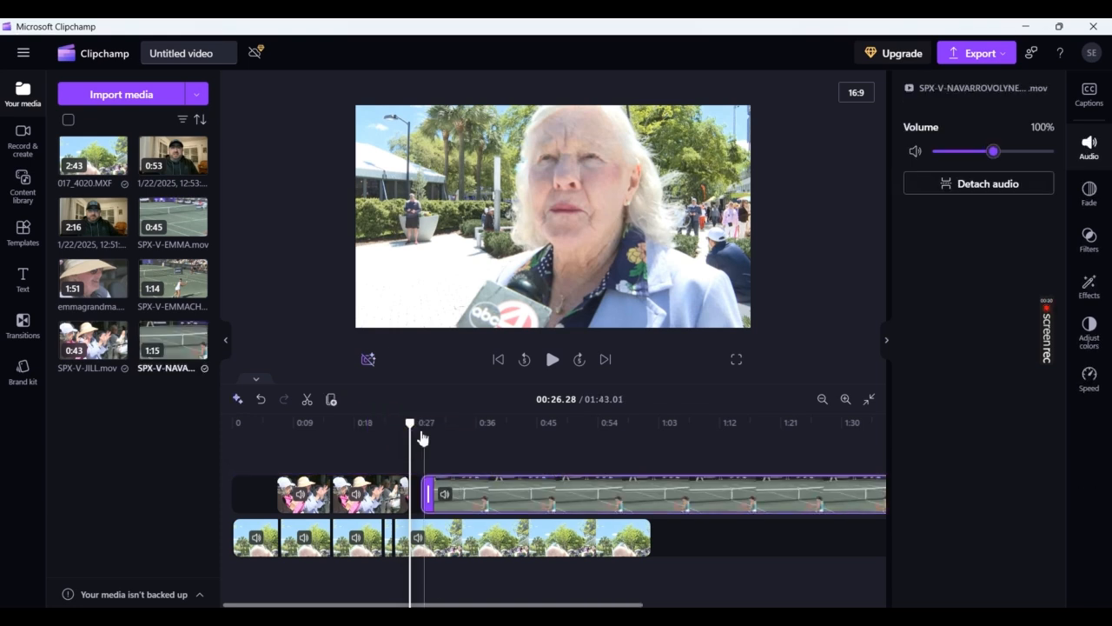
- Trim the start of the tennis match clip to 00:33.79 and close the gap to the preceding overlay clip
left_click_drag(421, 426, 457, 426)
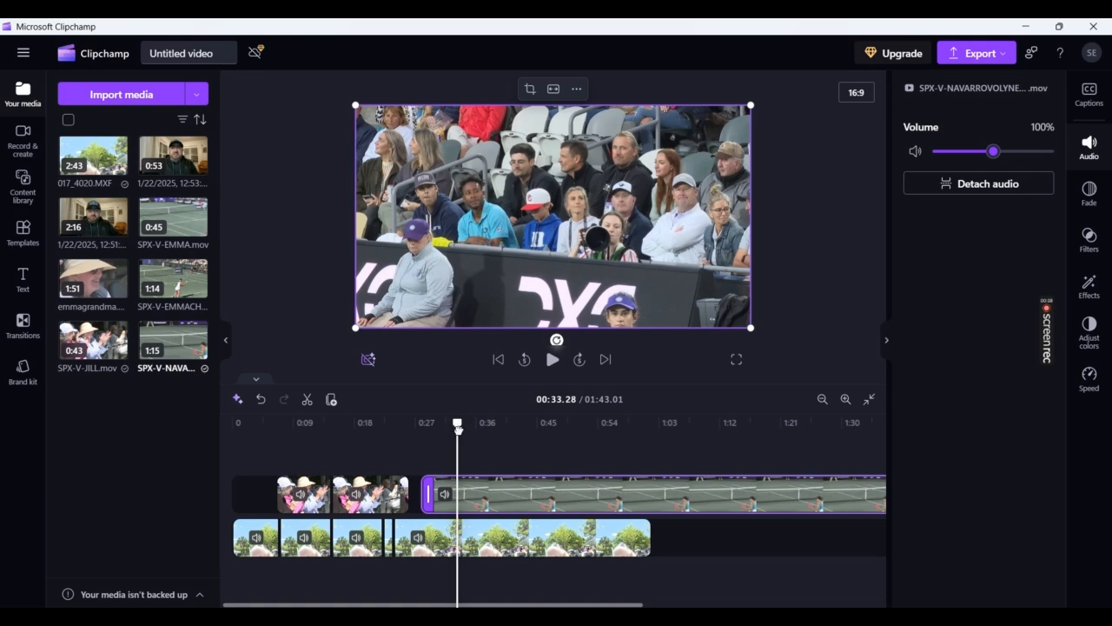
left_click_drag(457, 426, 461, 425)
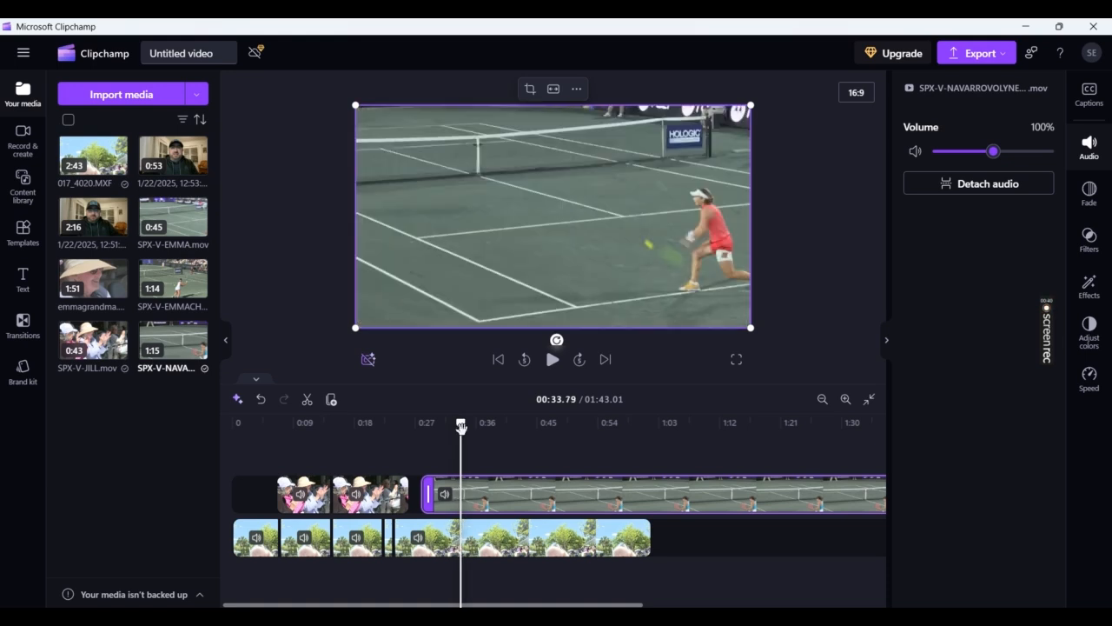
left_click_drag(427, 493, 453, 504)
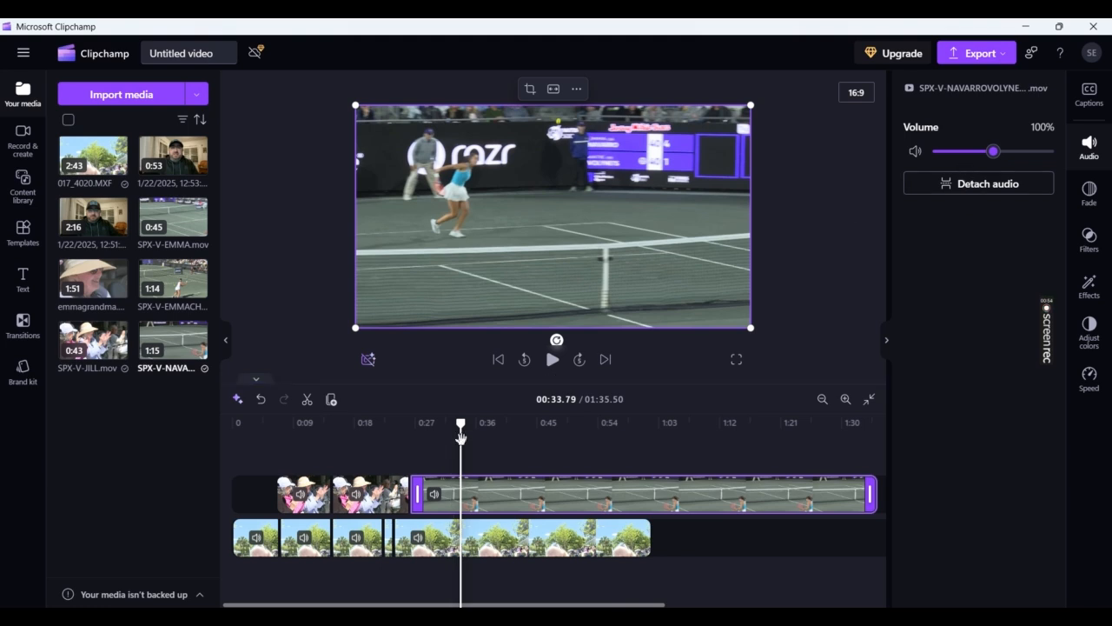
- Set the tennis match clip's volume to 13% and play back the sequence from before that clip to 00:41.92
key("space")
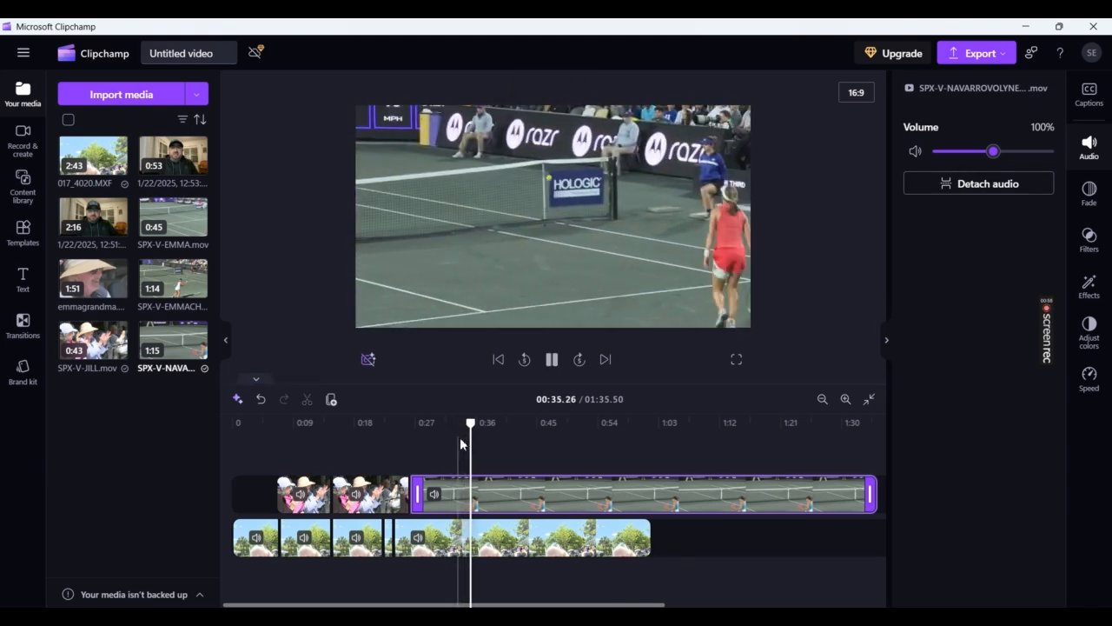
key("space")
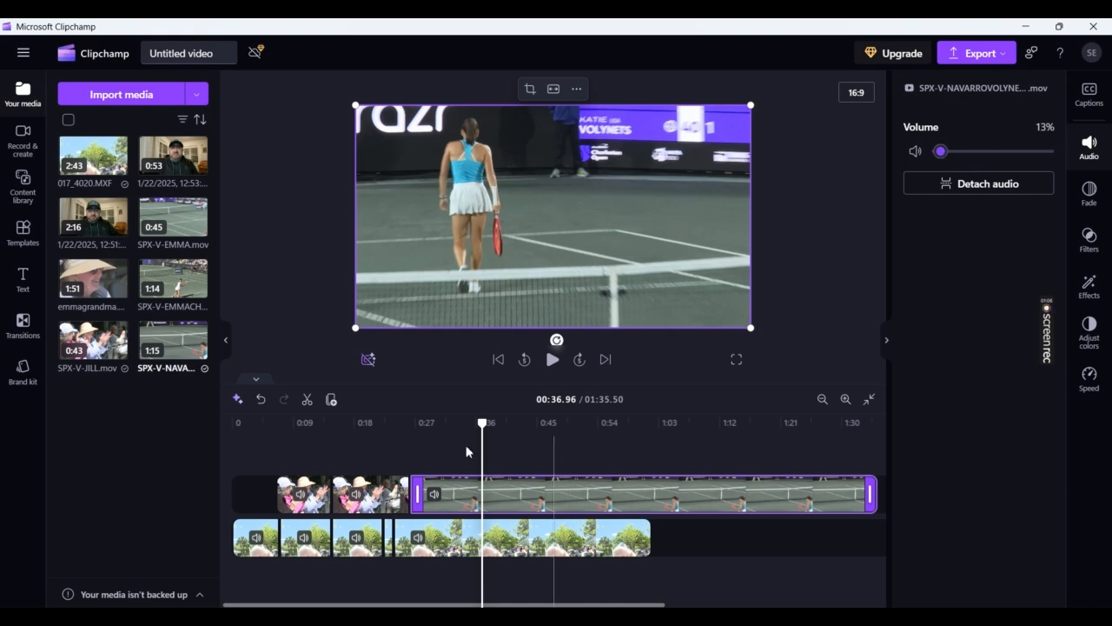
left_click(388, 426)
key("space")
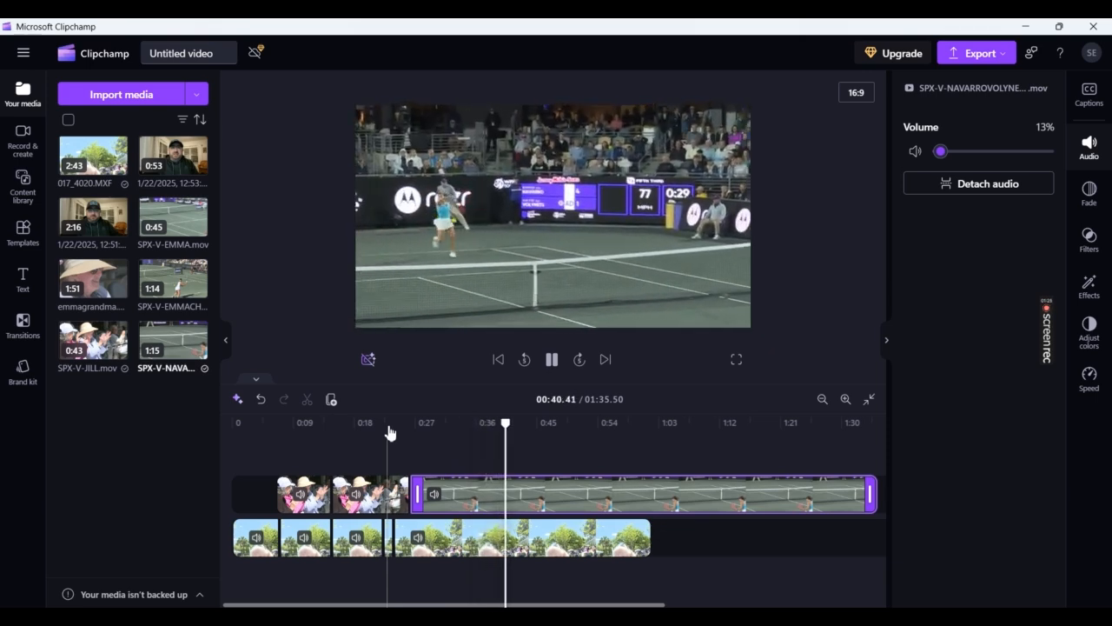
key("space")
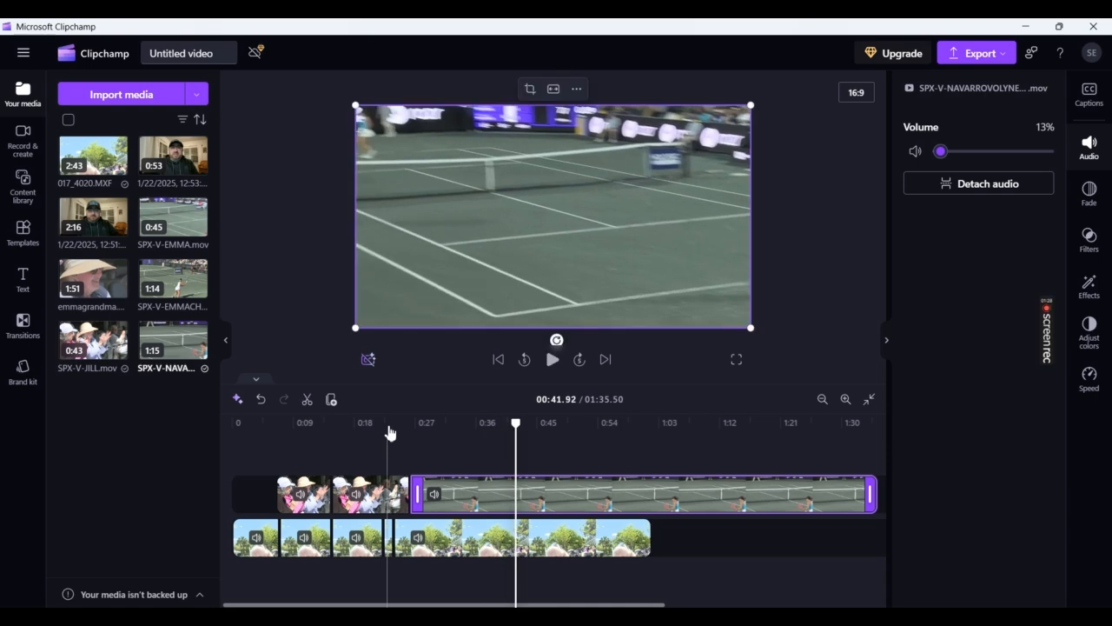
- Play on to 00:44.55, split both tracks there and delete the remainder of the tennis match clip from the overlay track
key("space")
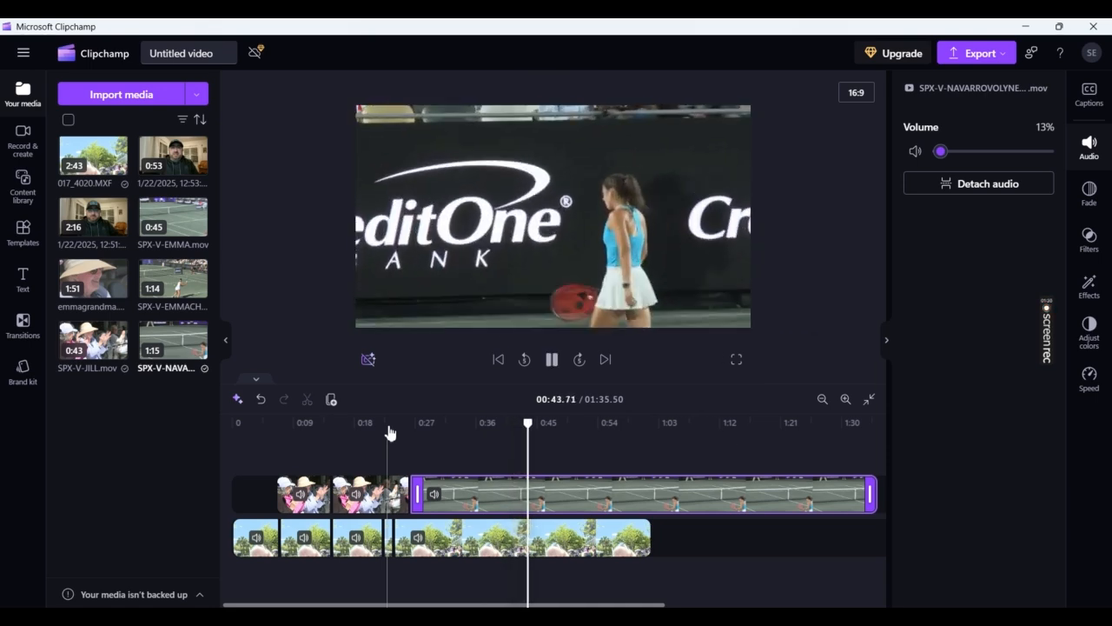
key("space")
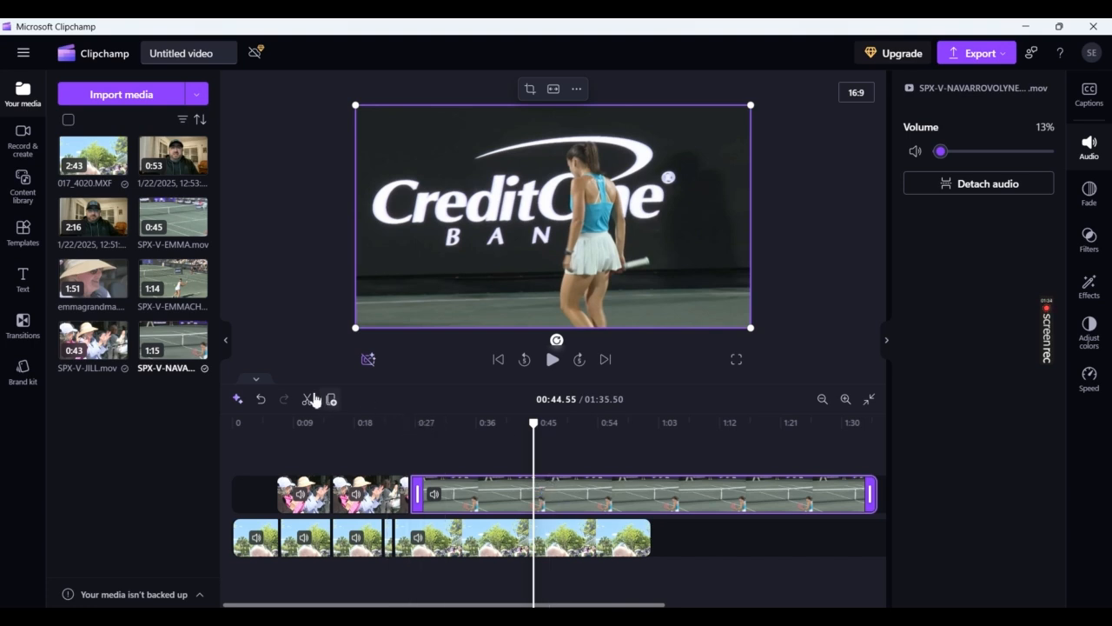
key("s")
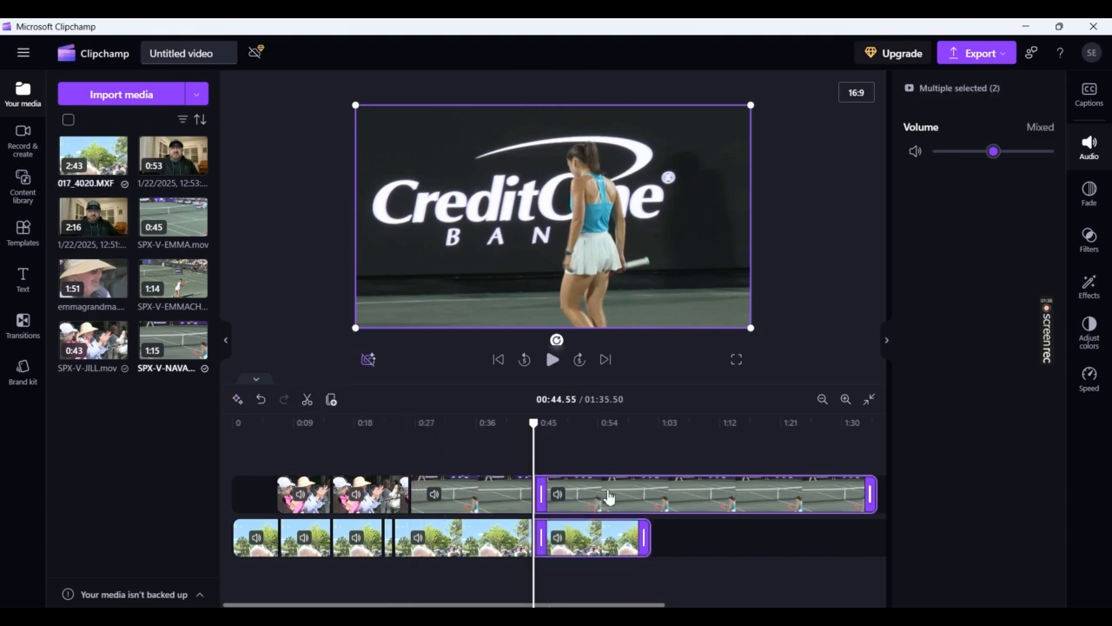
left_click(658, 453)
left_click(686, 493)
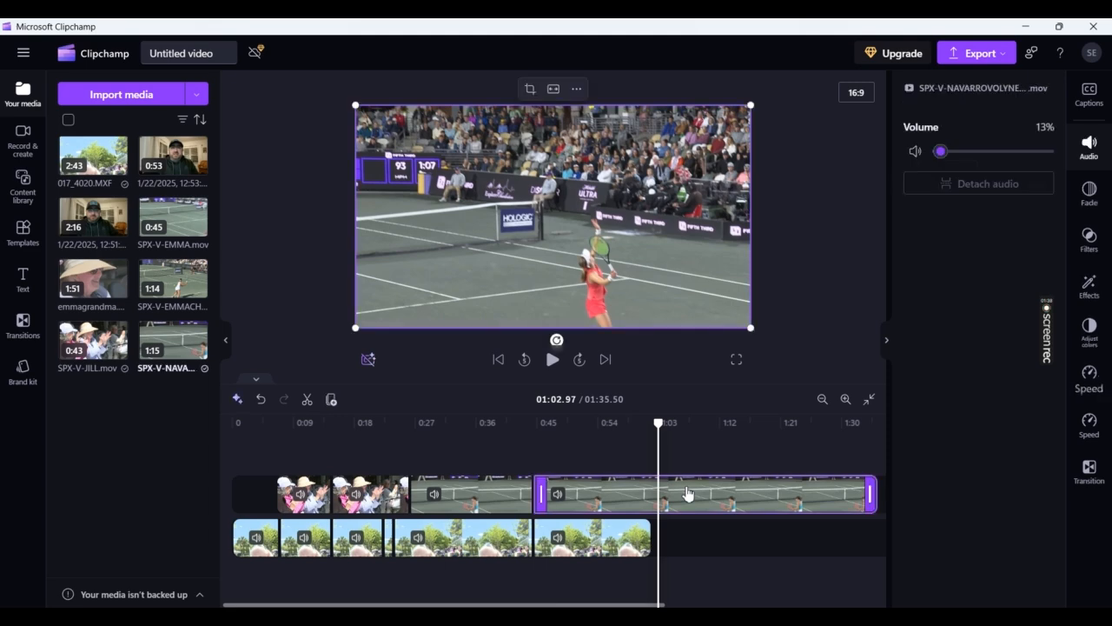
key("Delete")
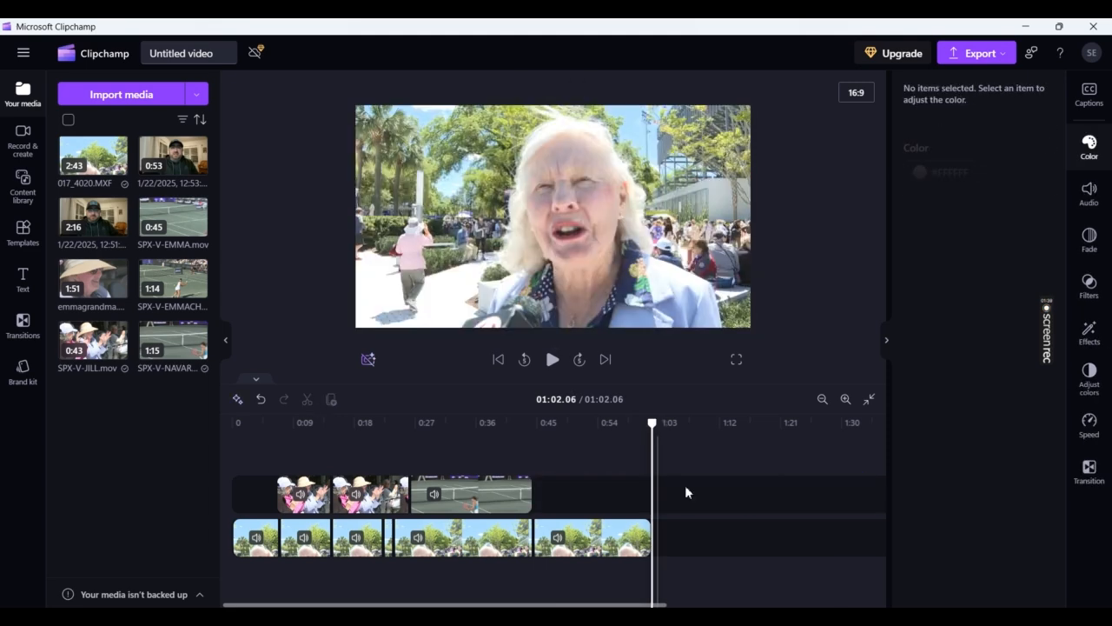
- Add SPX-V-JILL.mov to the overlay track directly after the tennis match clip
left_click(529, 423)
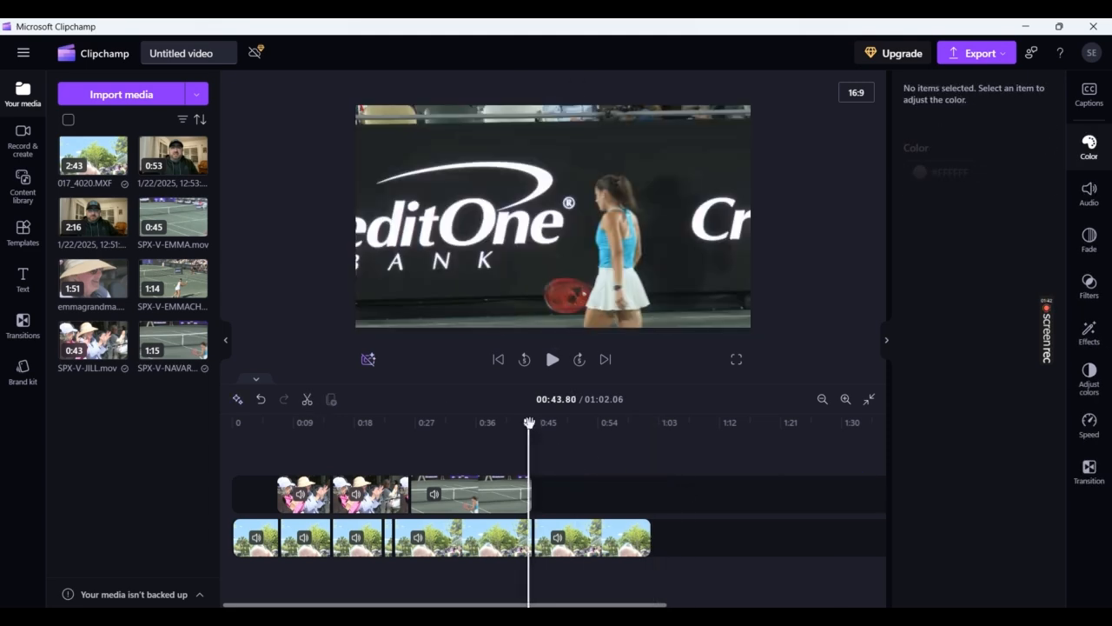
mouse_move(90, 347)
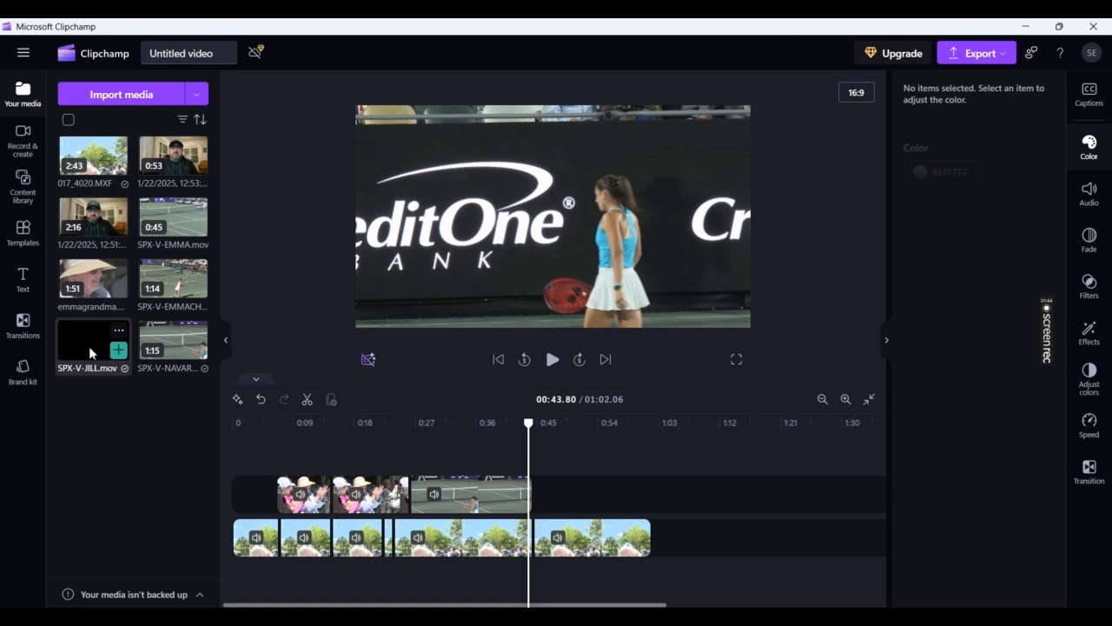
left_click(89, 348)
left_click_drag(88, 346, 564, 491)
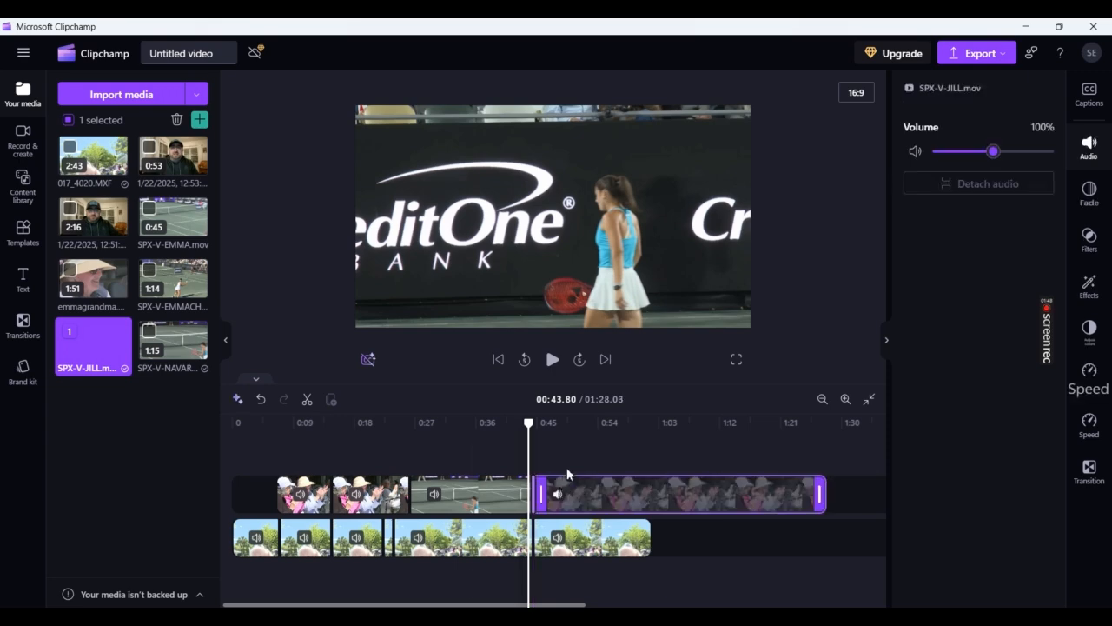
- Trim the start of the new SPX-V-JILL.mov clip to 01:08.02 and close the gap to the tennis match clip
left_click_drag(549, 424, 693, 435)
left_click_drag(540, 493, 687, 494)
left_click(729, 497)
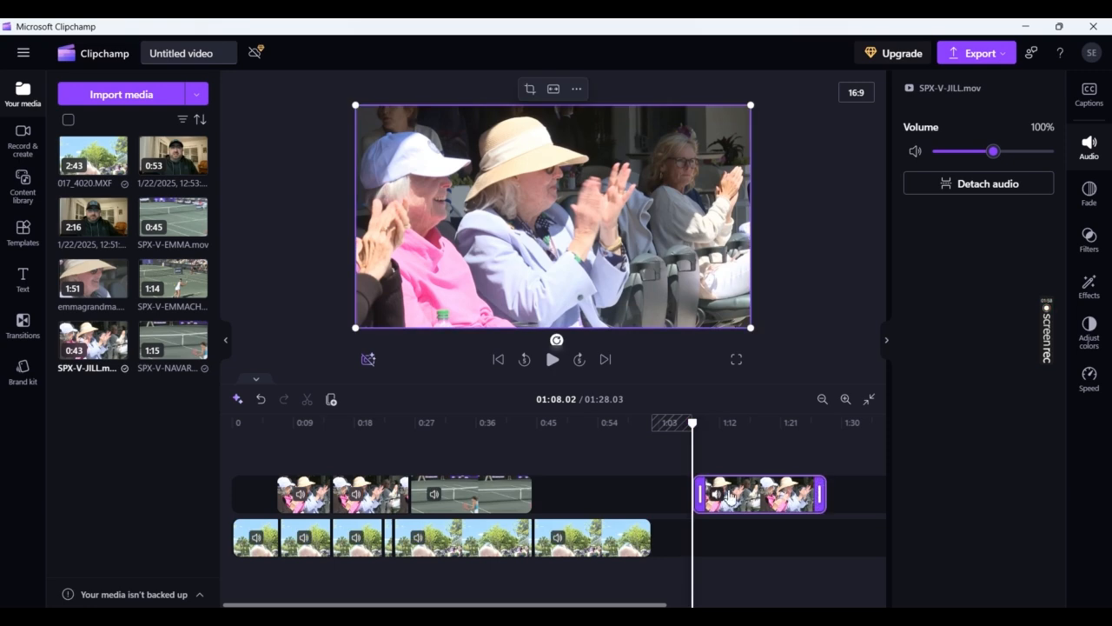
left_click_drag(687, 494, 567, 499)
- Play across the start of the new SPX-V-JILL.mov clip, set its volume to 20% and check the volume of the interview clip beneath it
left_click(525, 432)
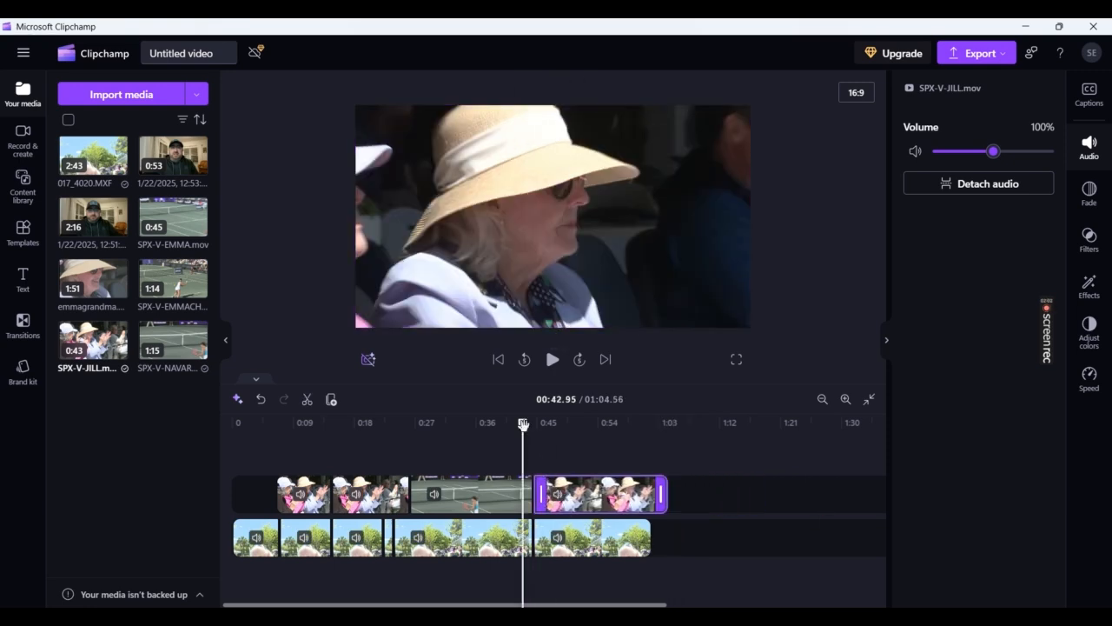
key("space")
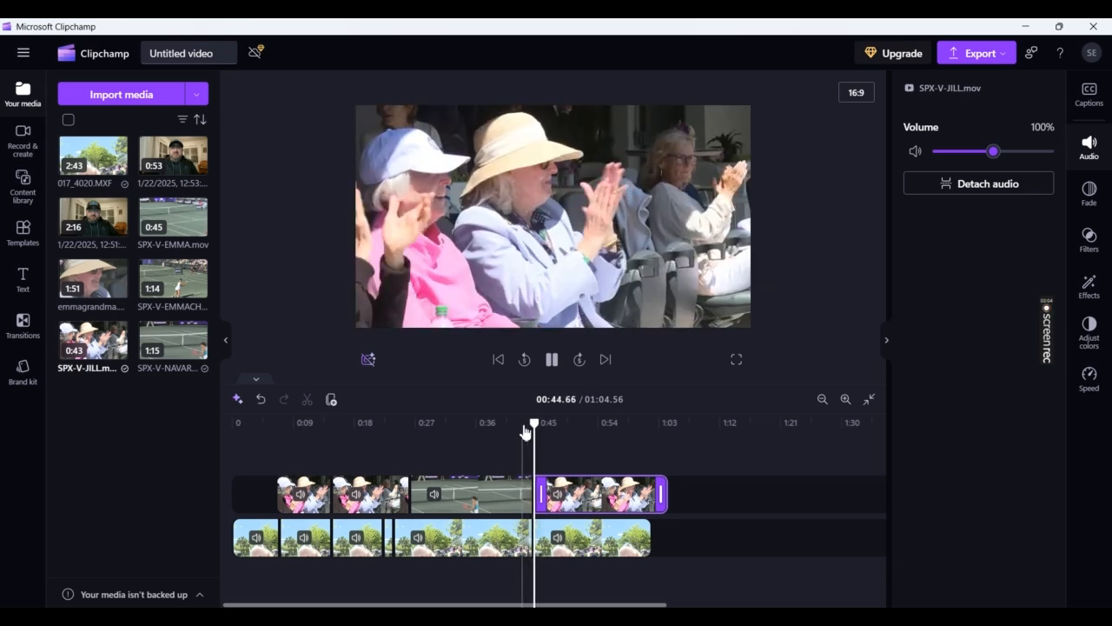
left_click(945, 152)
left_click_drag(558, 423, 527, 426)
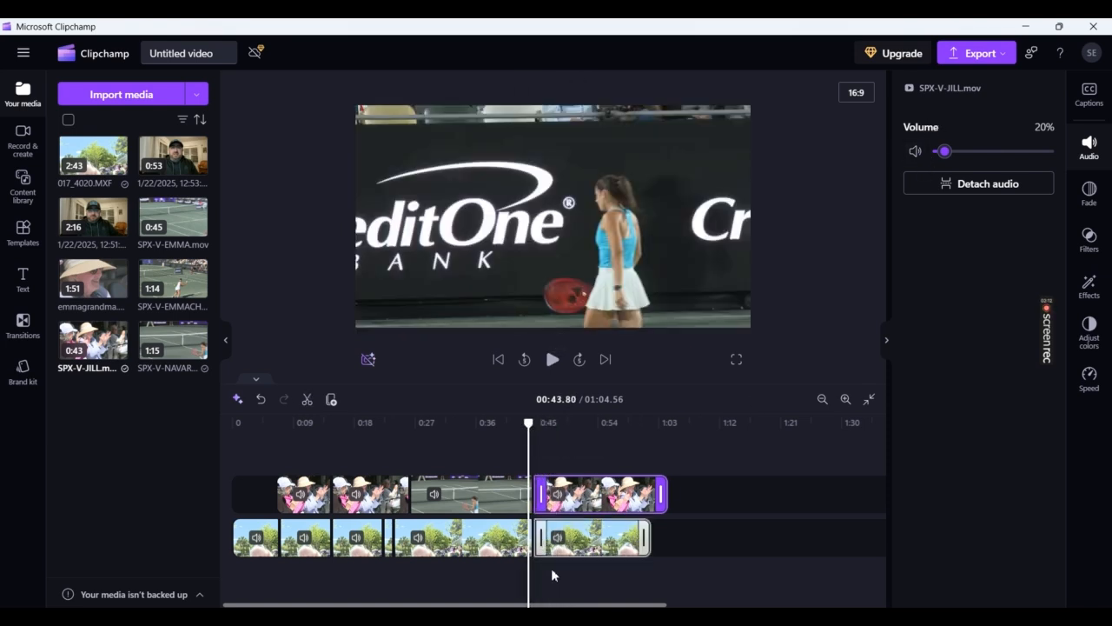
left_click(598, 554)
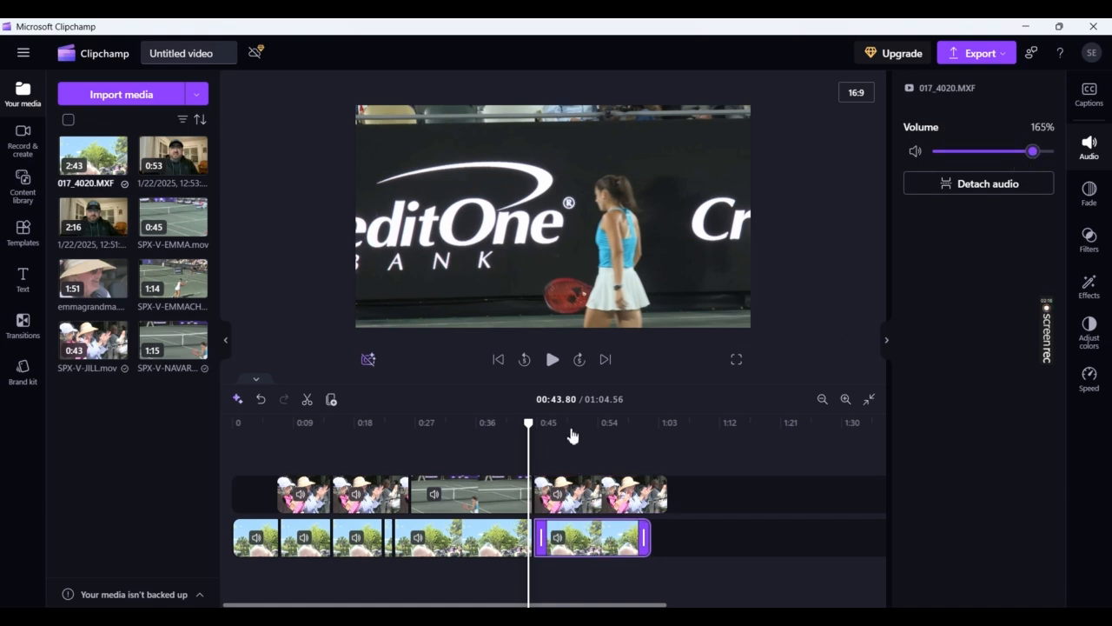
left_click(588, 504)
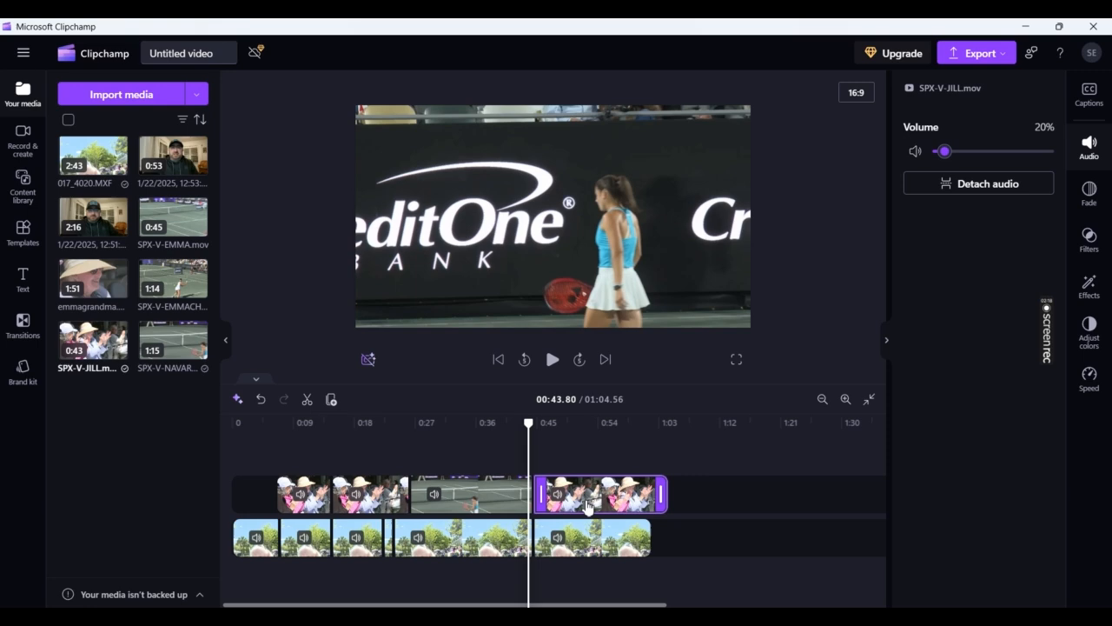
- Play back to 00:49.63, split both tracks there and delete the remainder of the last SPX-V-JILL.mov clip from the overlay track
left_click_drag(525, 432, 523, 424)
key("space")
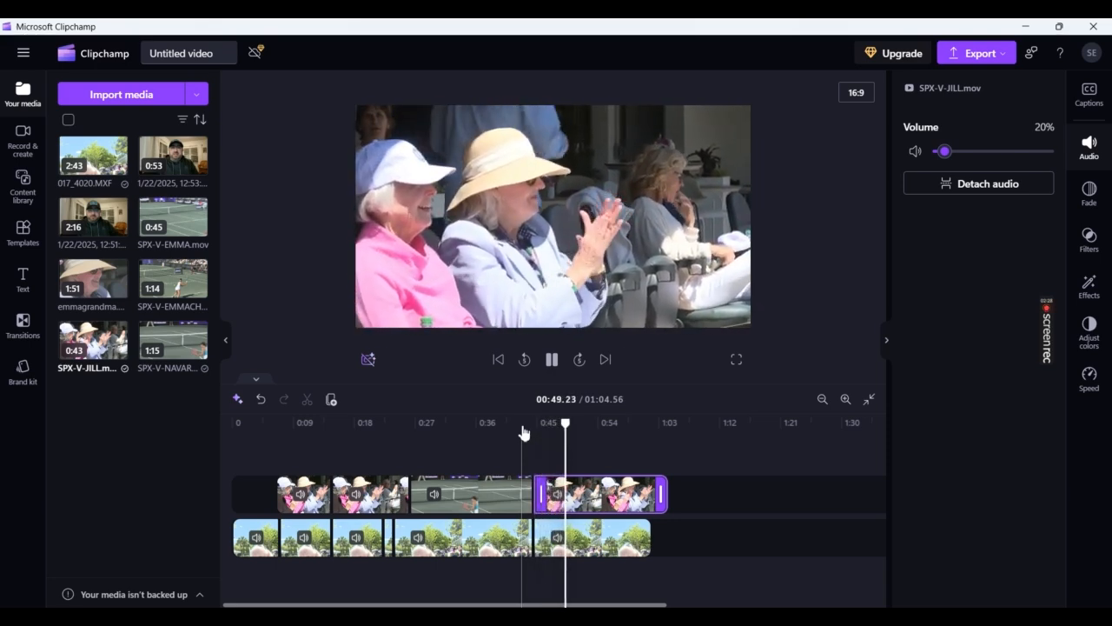
key("space")
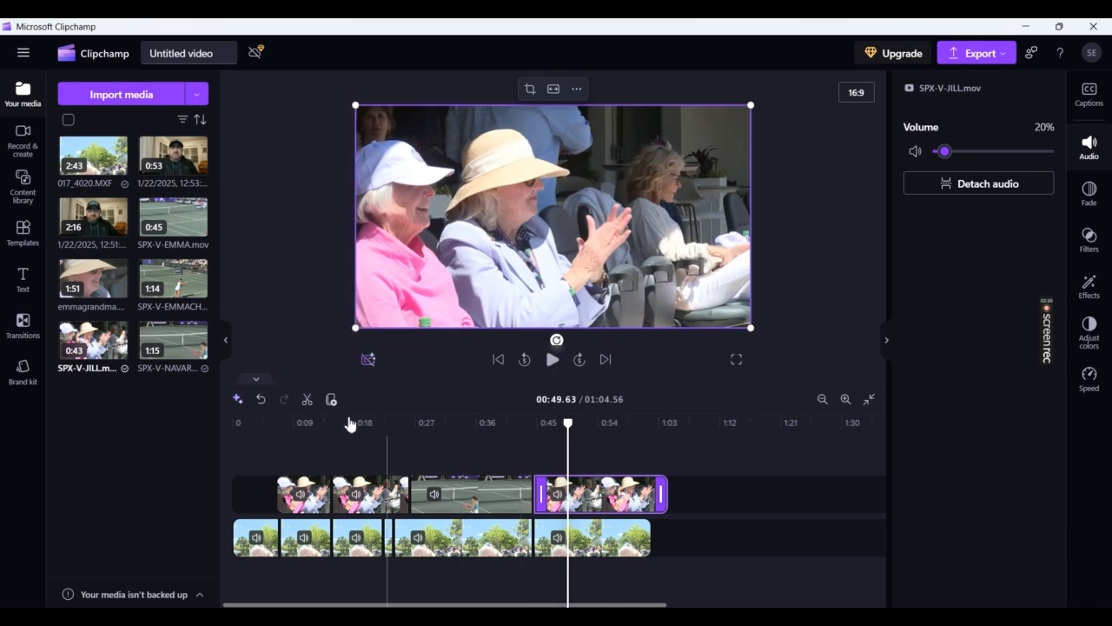
left_click(306, 401)
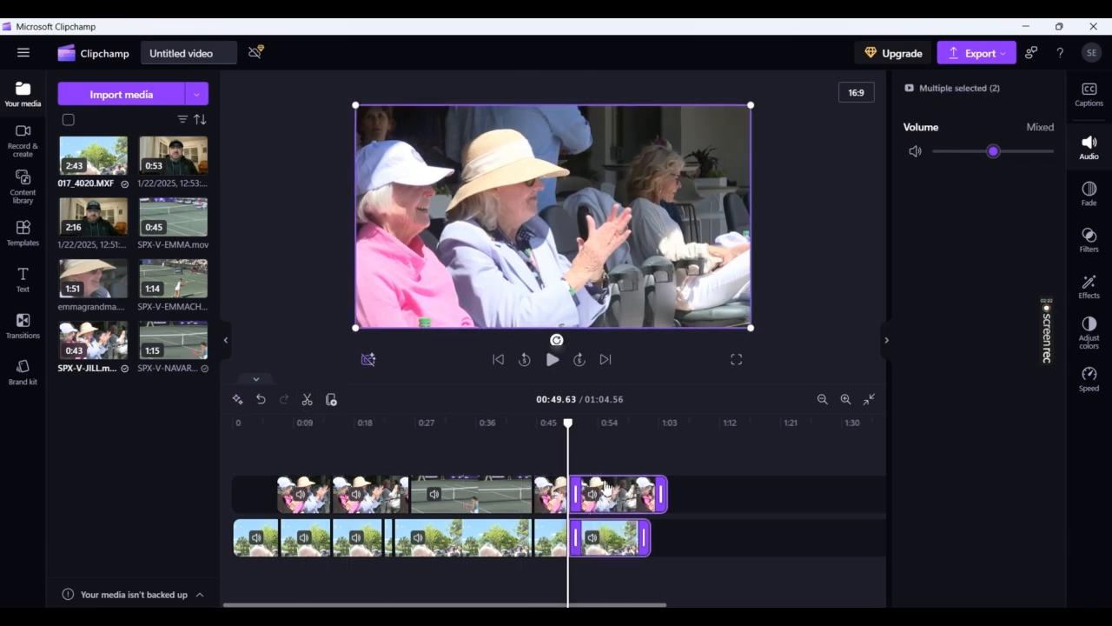
left_click(688, 455)
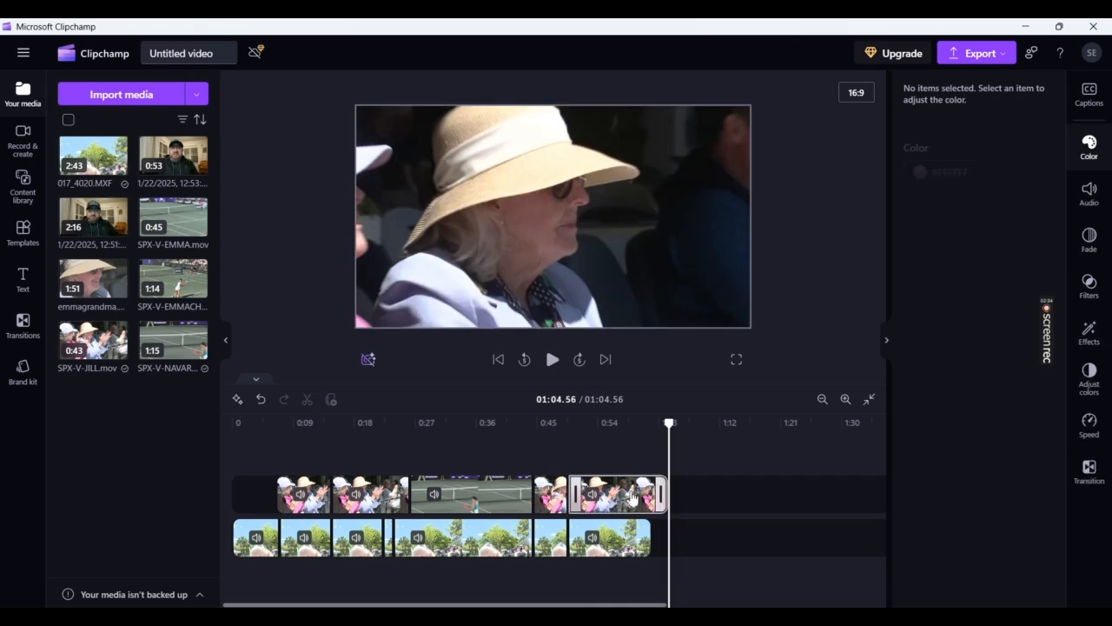
left_click(634, 497)
key("Delete")
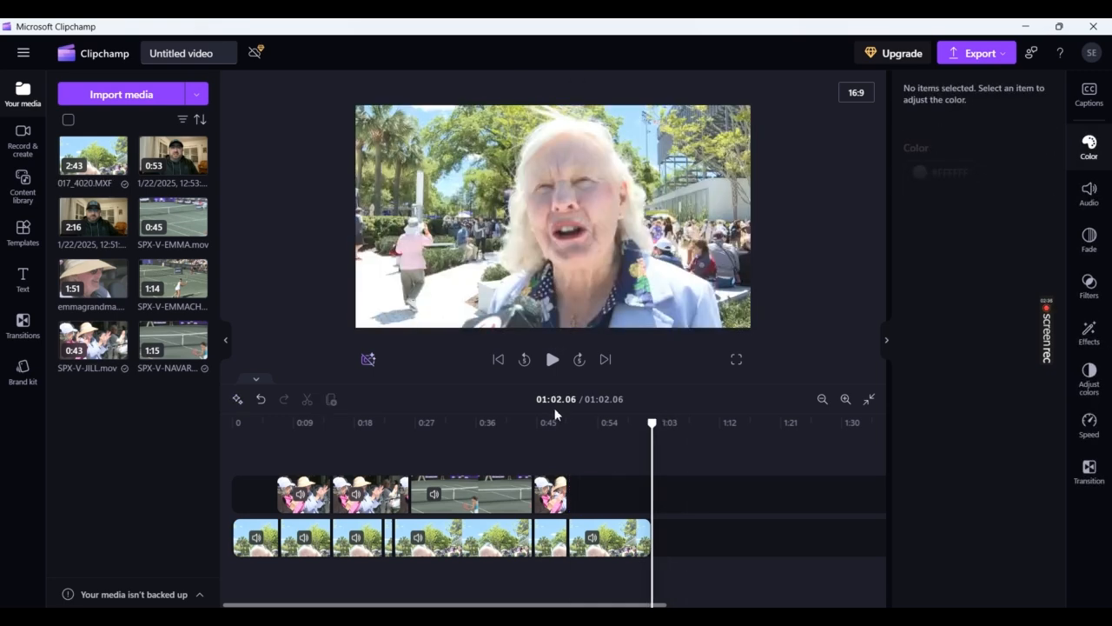
- Play back the end of the sequence from the last overlay clip, and review the whole edit from the start
left_click(554, 423)
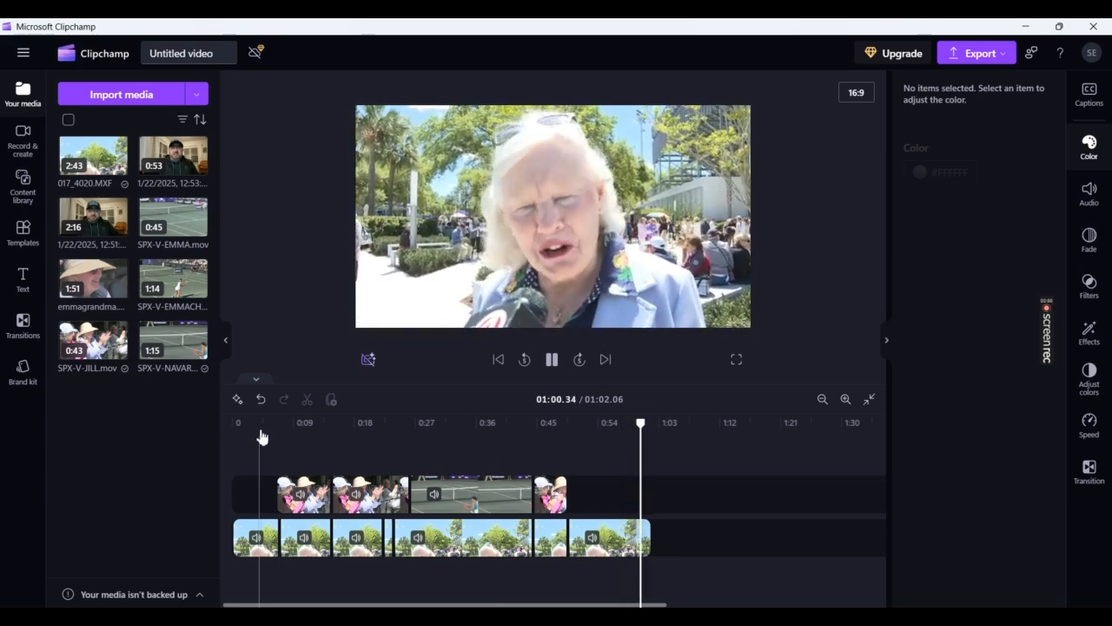
left_click_drag(261, 435, 215, 432)
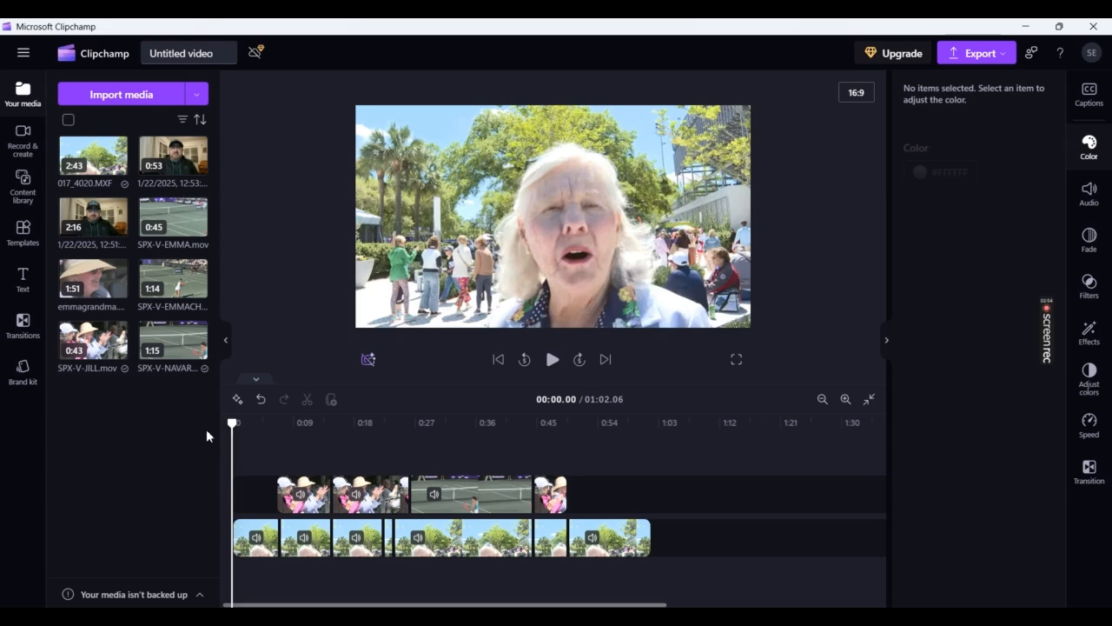
key("space")
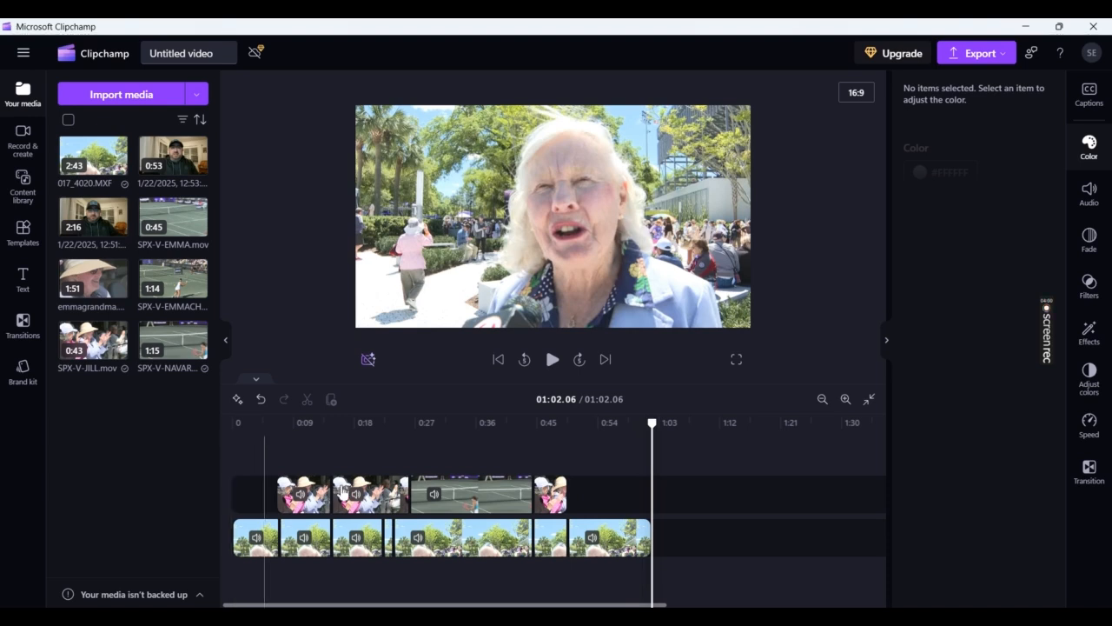
- Scrub through the tennis match section of the overlay track to review its footage against the interview
left_click_drag(371, 432, 500, 425)
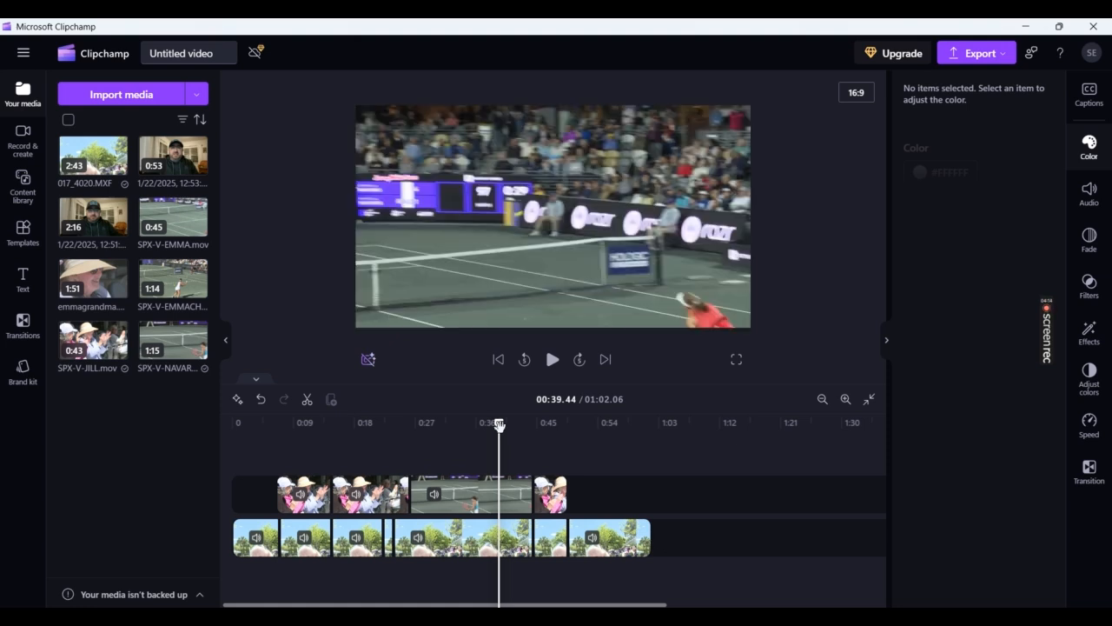
left_click_drag(499, 424, 481, 425)
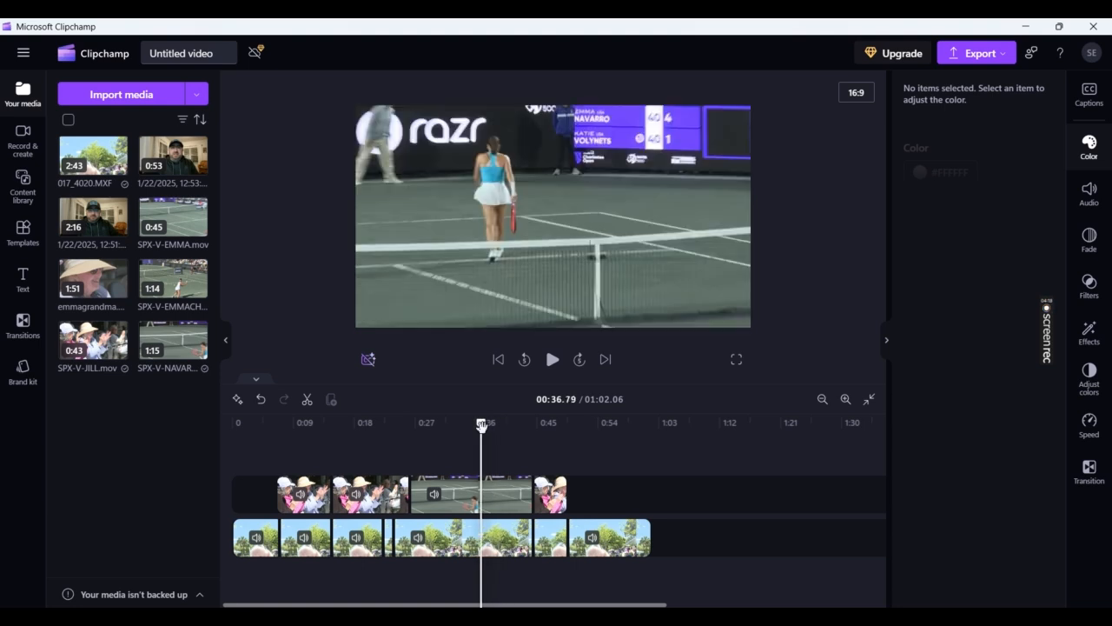
left_click_drag(518, 431, 431, 423)
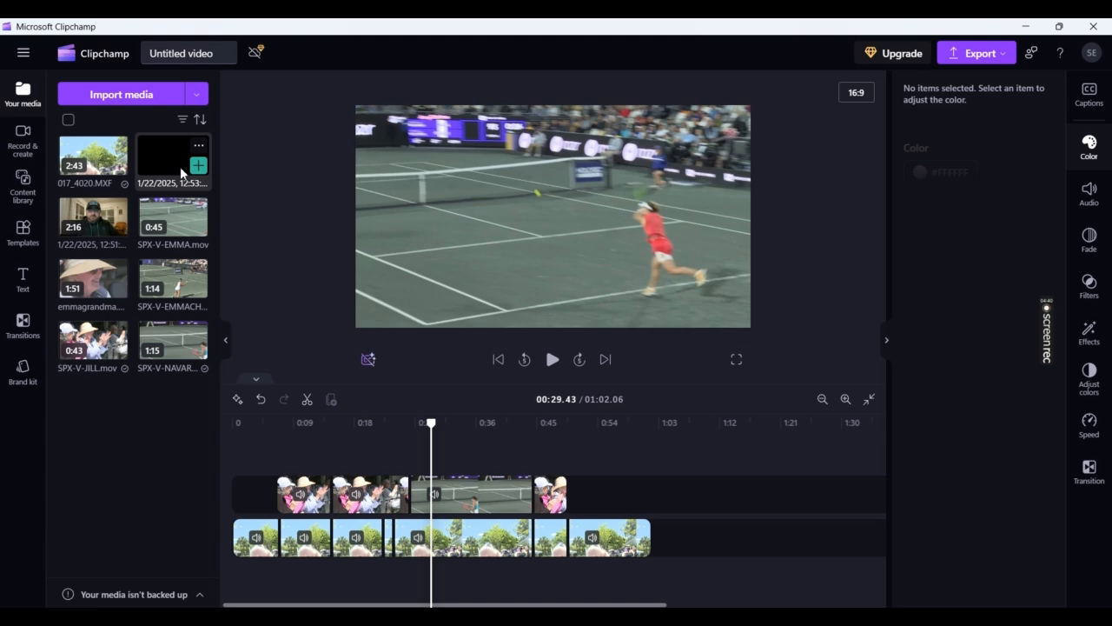
- Move the playhead to 00:25.41 near the start of the tennis match clip, select that clip and open the transitions library
left_click(405, 424)
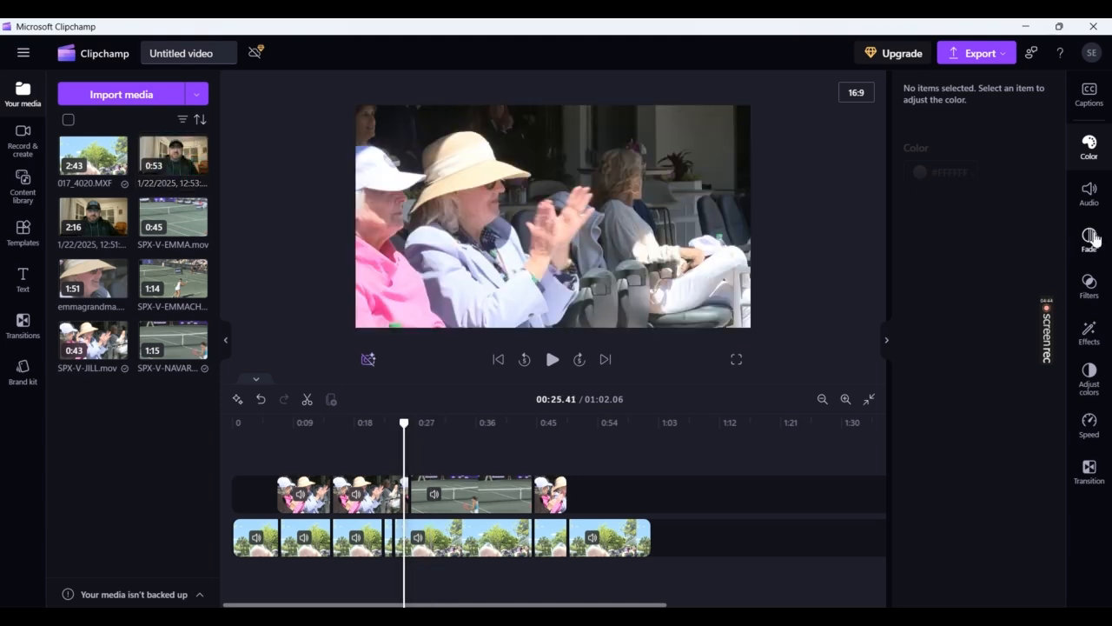
left_click(1088, 473)
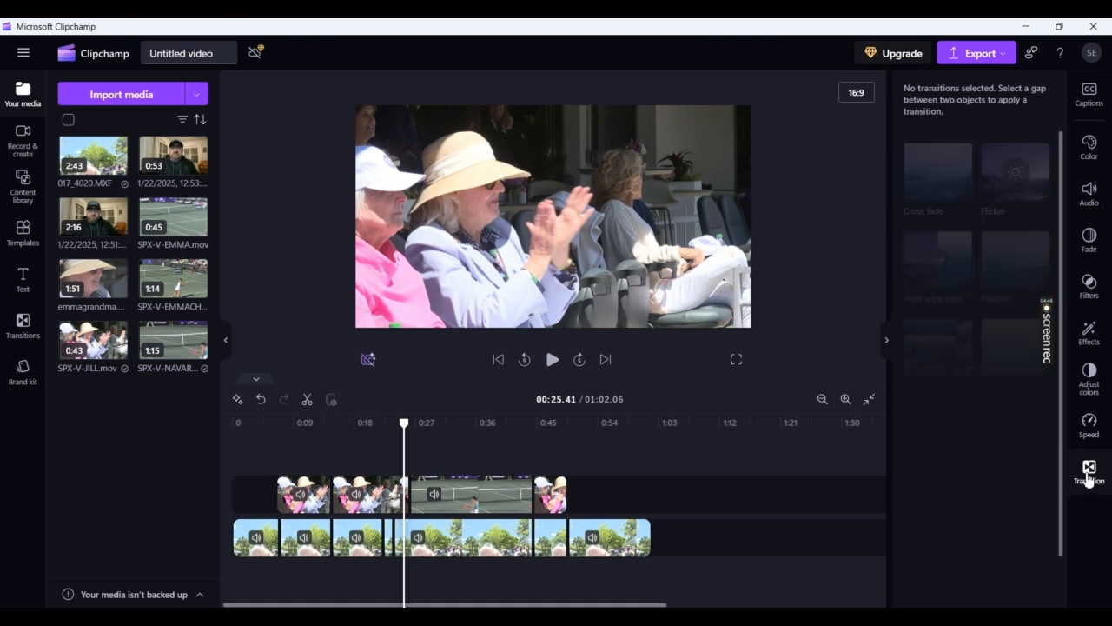
left_click(427, 495)
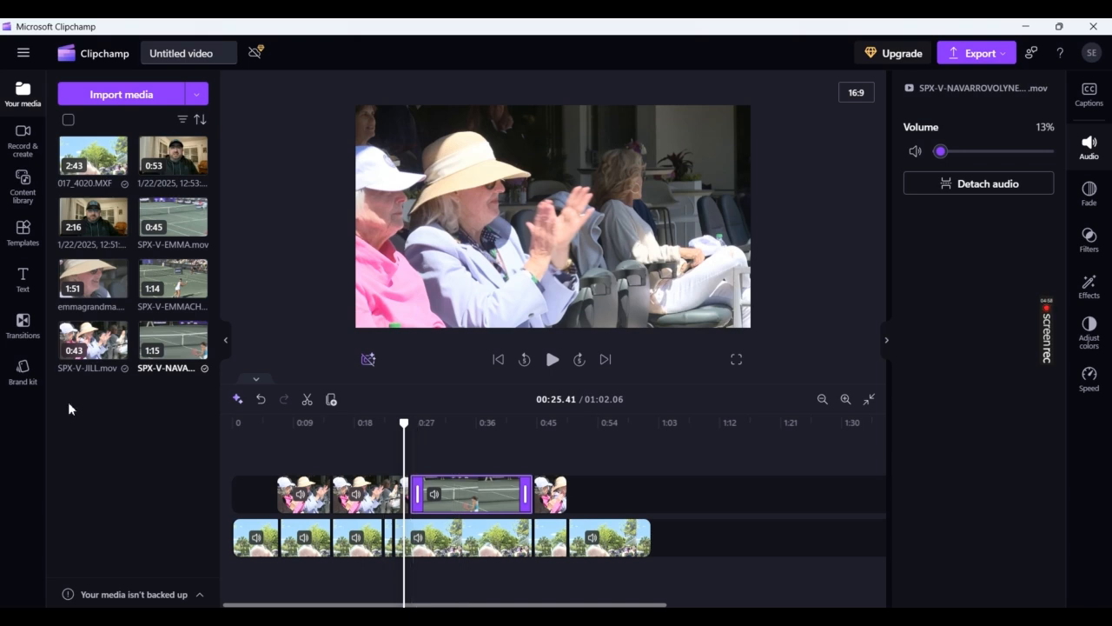
left_click(26, 339)
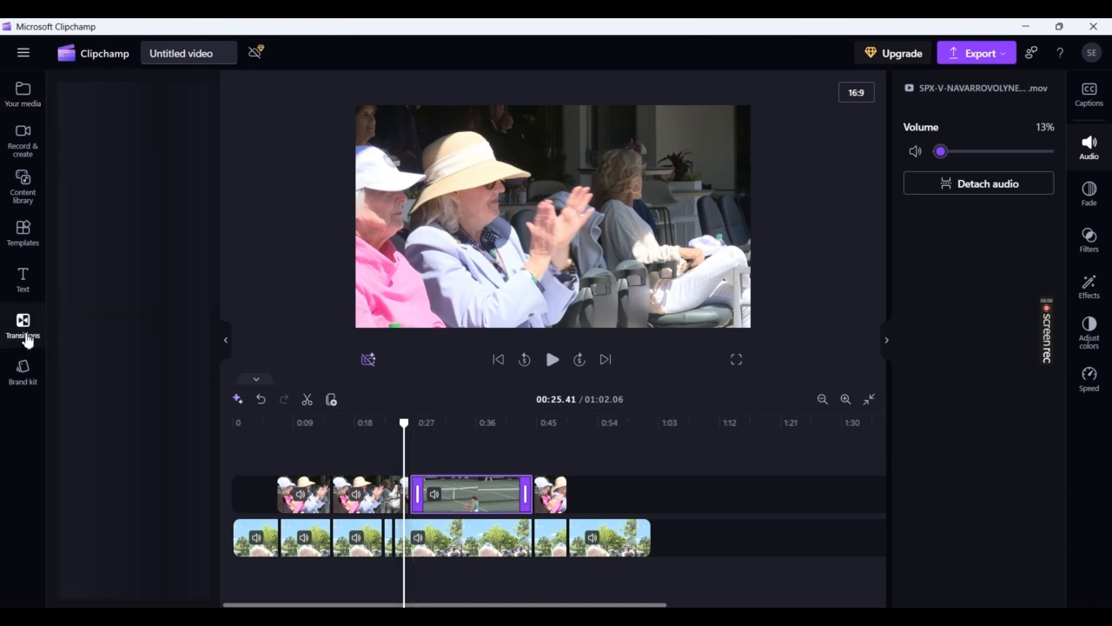